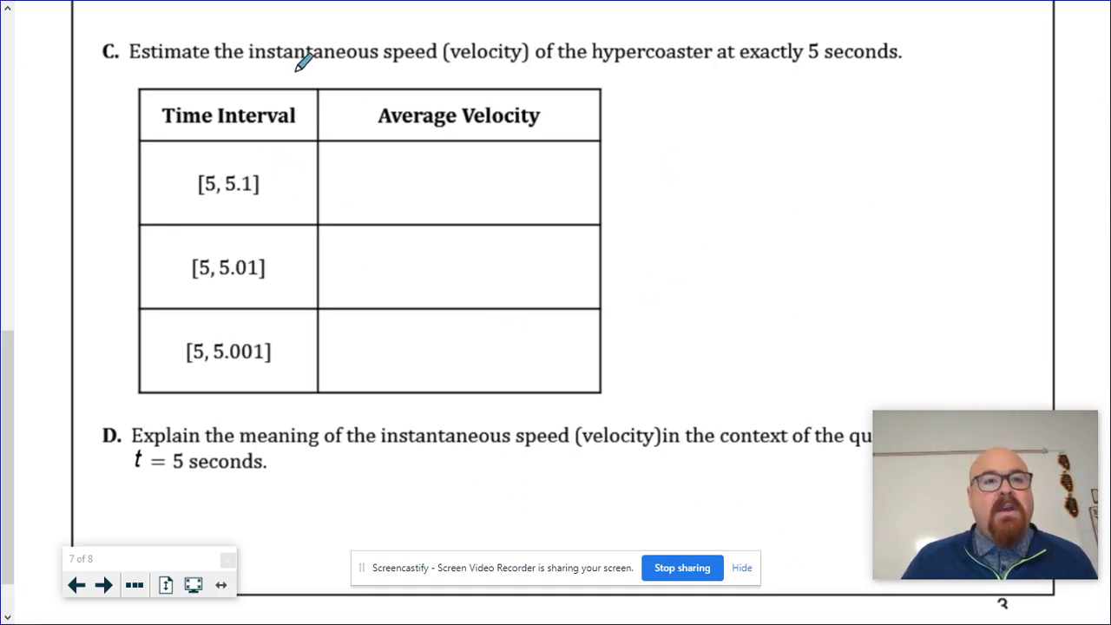
Step: Underline 'instantaneous' in heading C and handwrite 'IROC' right of the velocity table header
drag(251, 72, 374, 69)
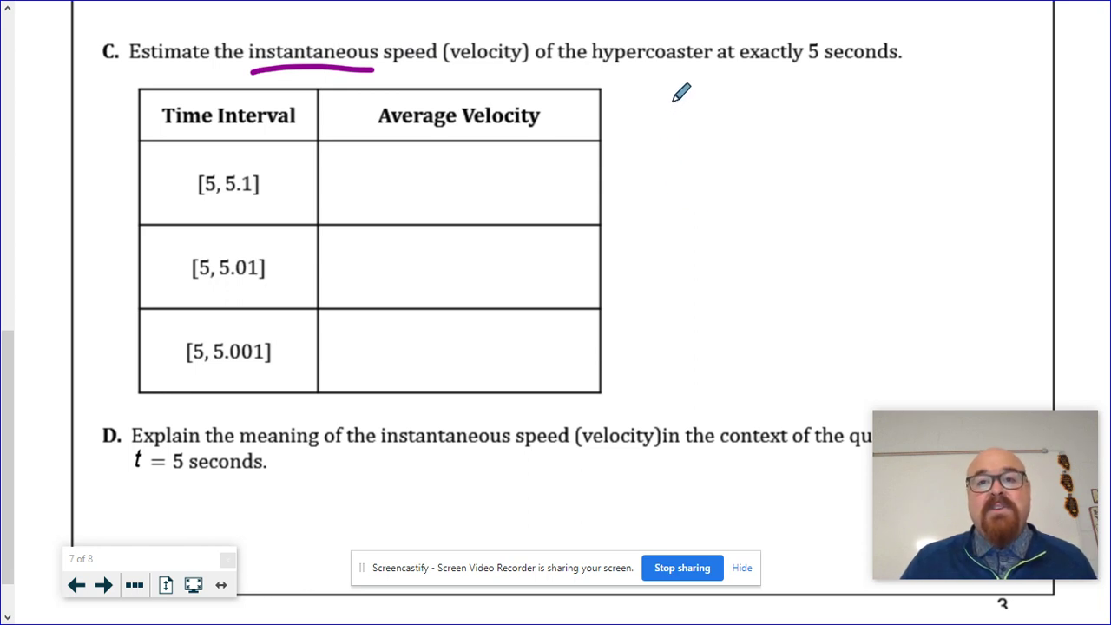
mouse_move(643, 85)
mouse_down()
mouse_move(653, 108)
mouse_move(695, 83)
mouse_move(729, 104)
mouse_up()
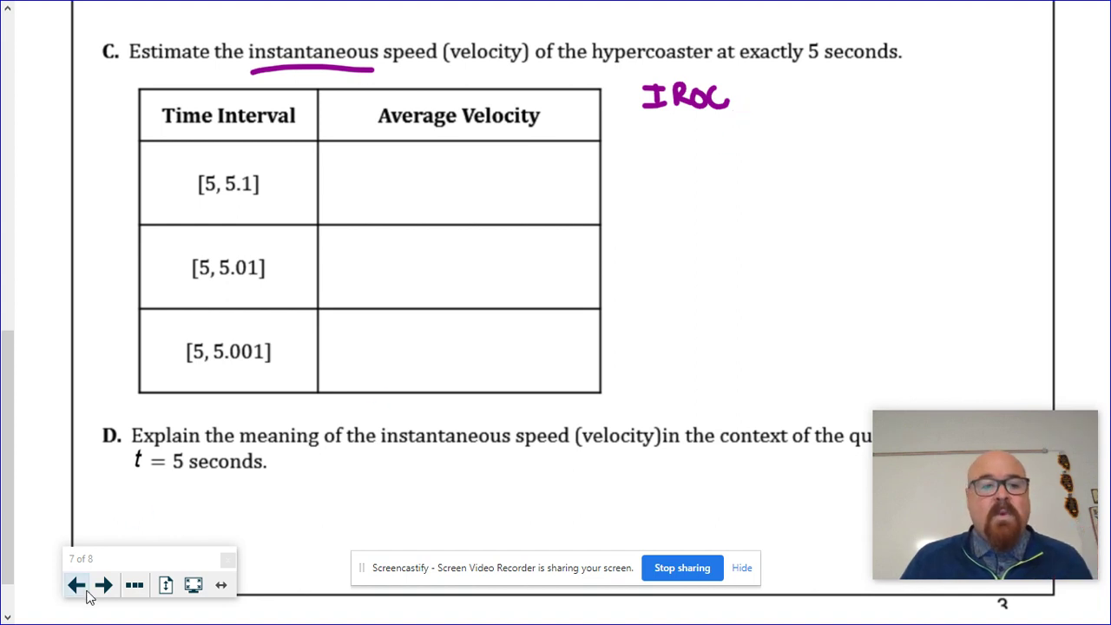
Step: Step back through the secant-line slides and underline the circled h
click(76, 586)
click(76, 585)
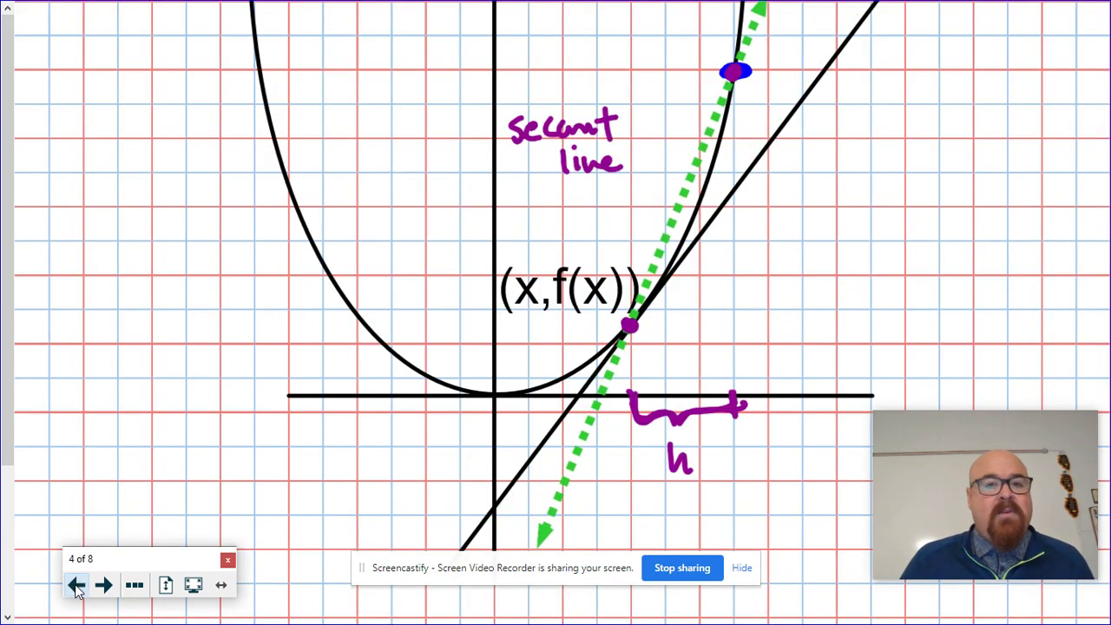
click(76, 585)
click(103, 585)
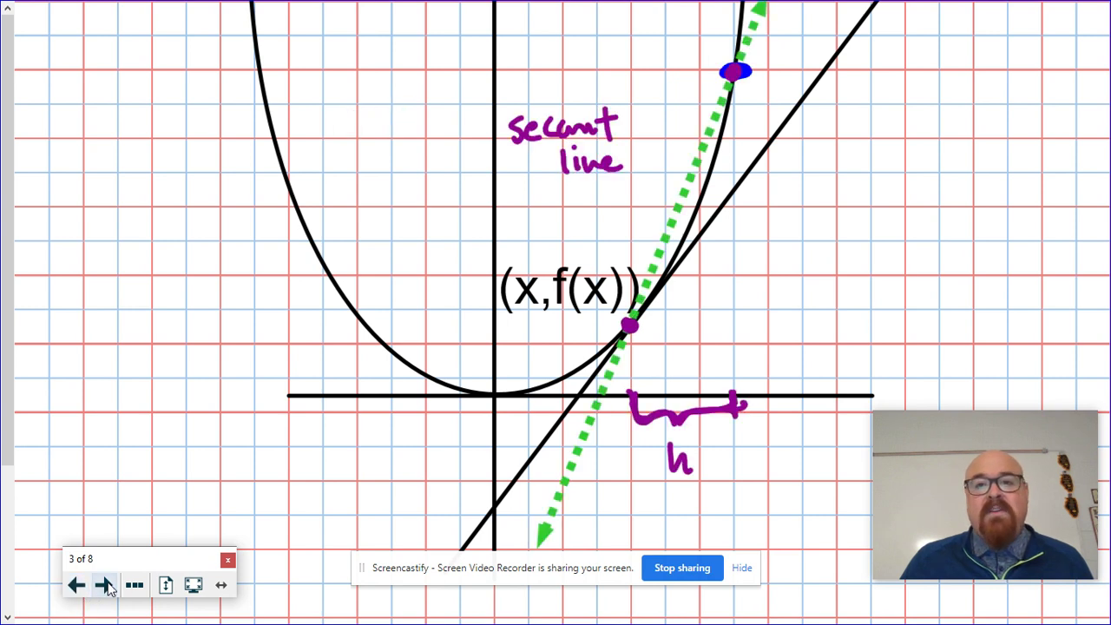
click(104, 585)
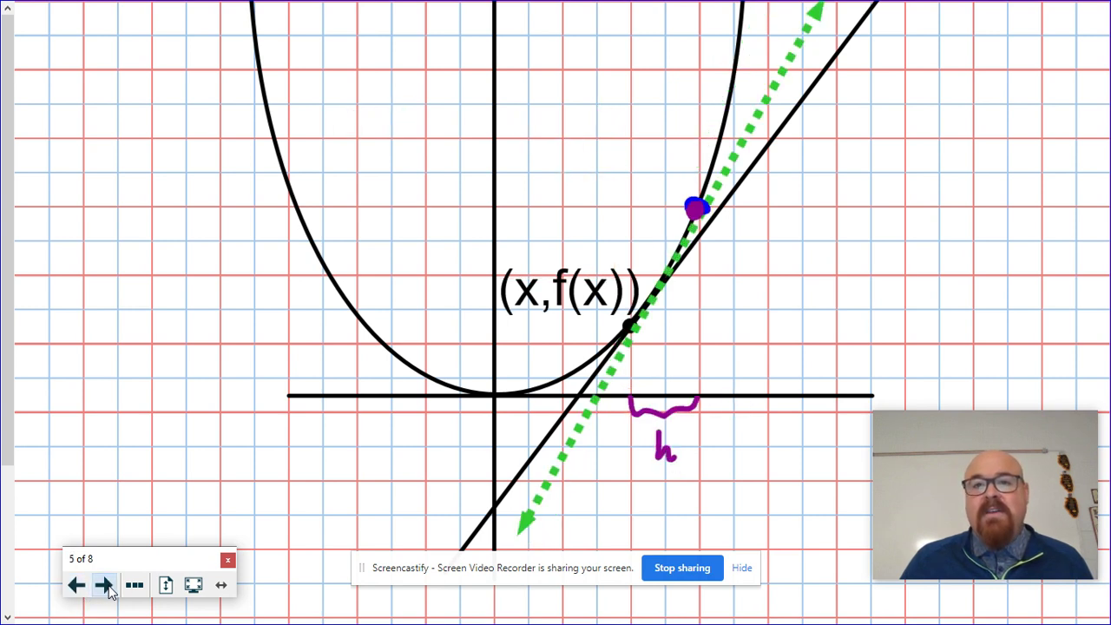
click(103, 585)
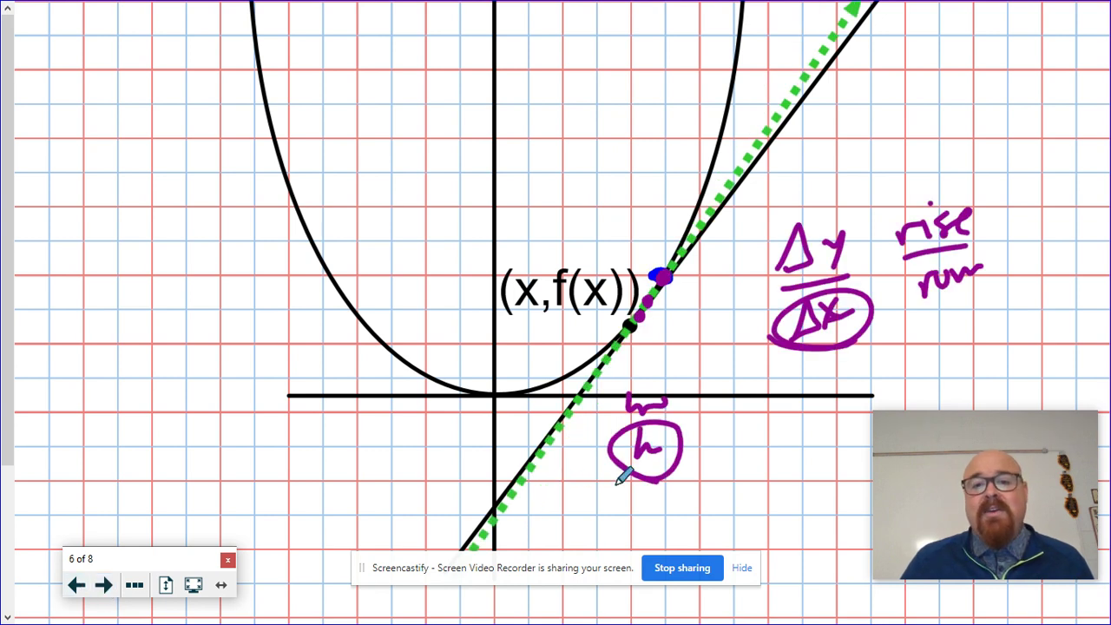
mouse_move(681, 467)
mouse_down()
mouse_move(608, 479)
mouse_move(610, 492)
mouse_move(684, 486)
mouse_up()
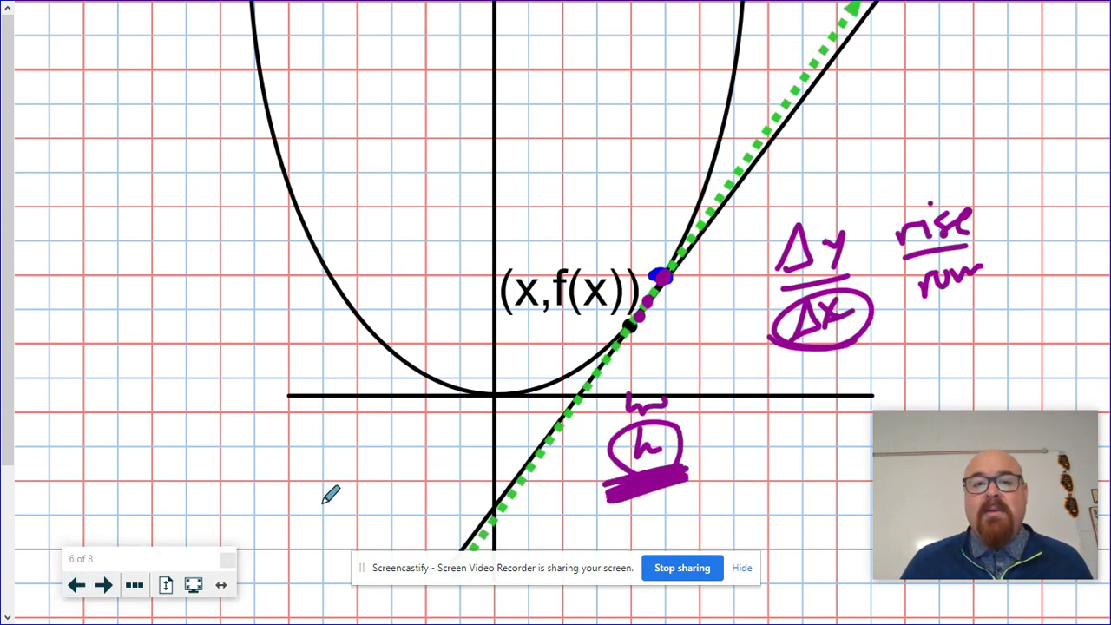
Step: Return to the velocity definition page, then advance to the parabola-with-tangent slide
click(85, 580)
click(85, 580)
click(85, 580)
click(85, 580)
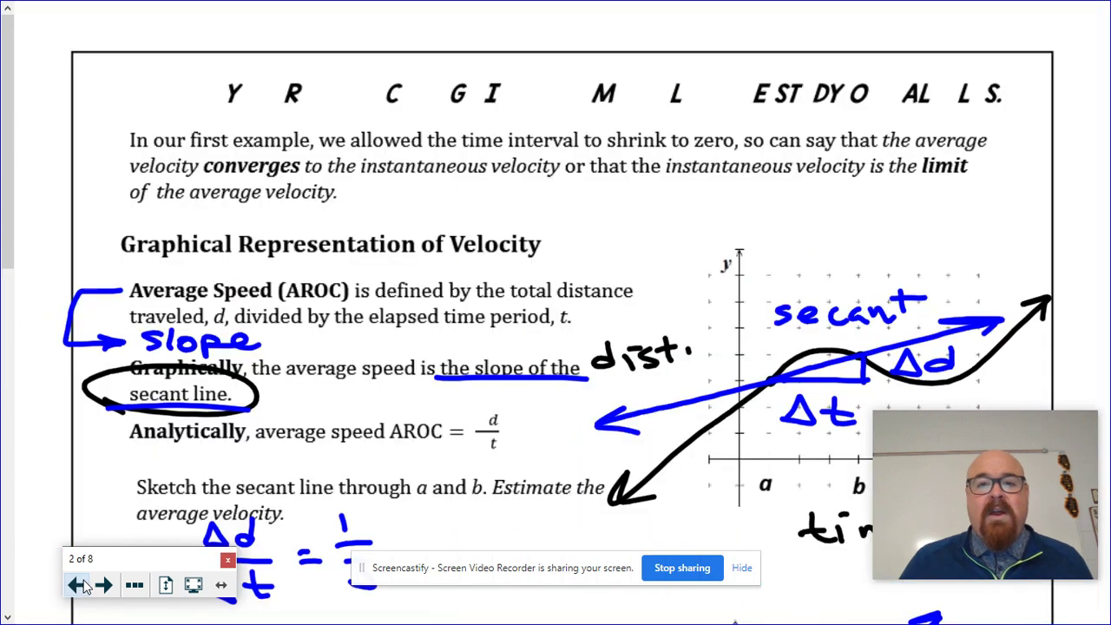
click(108, 585)
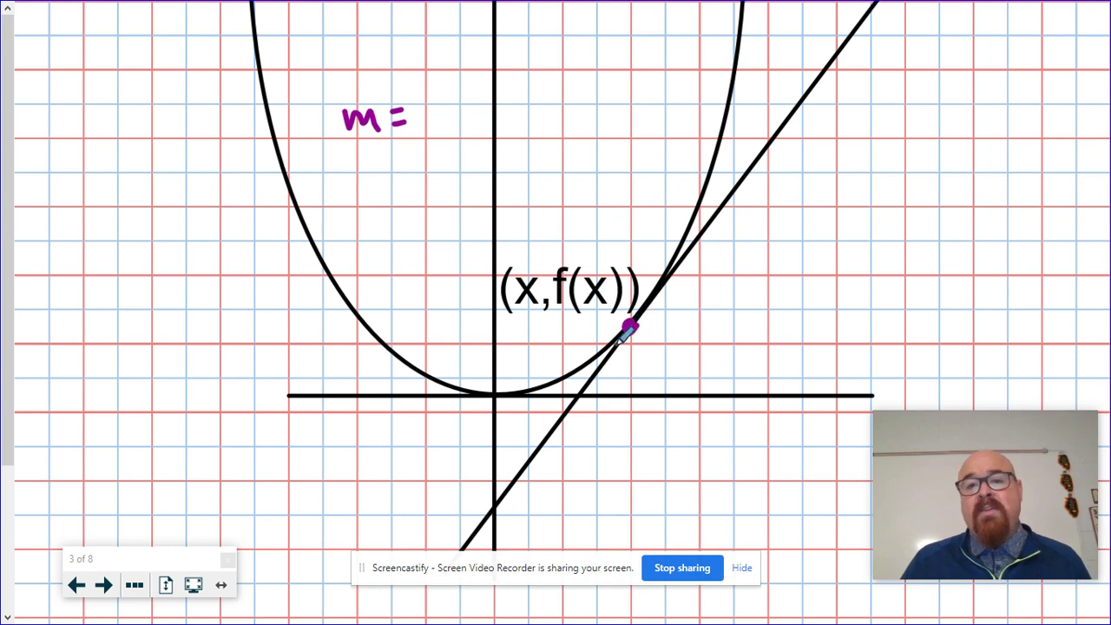
Step: Advance past the shrinking-h and Δy/Δx slides to the Airport Departures example on page 8
click(105, 586)
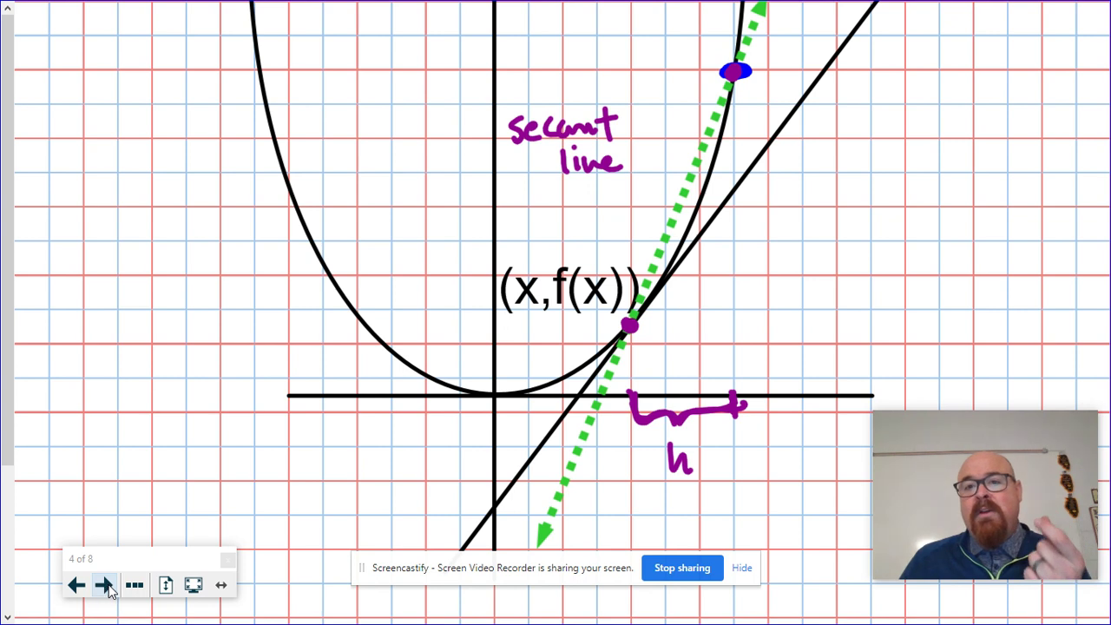
click(104, 586)
click(110, 587)
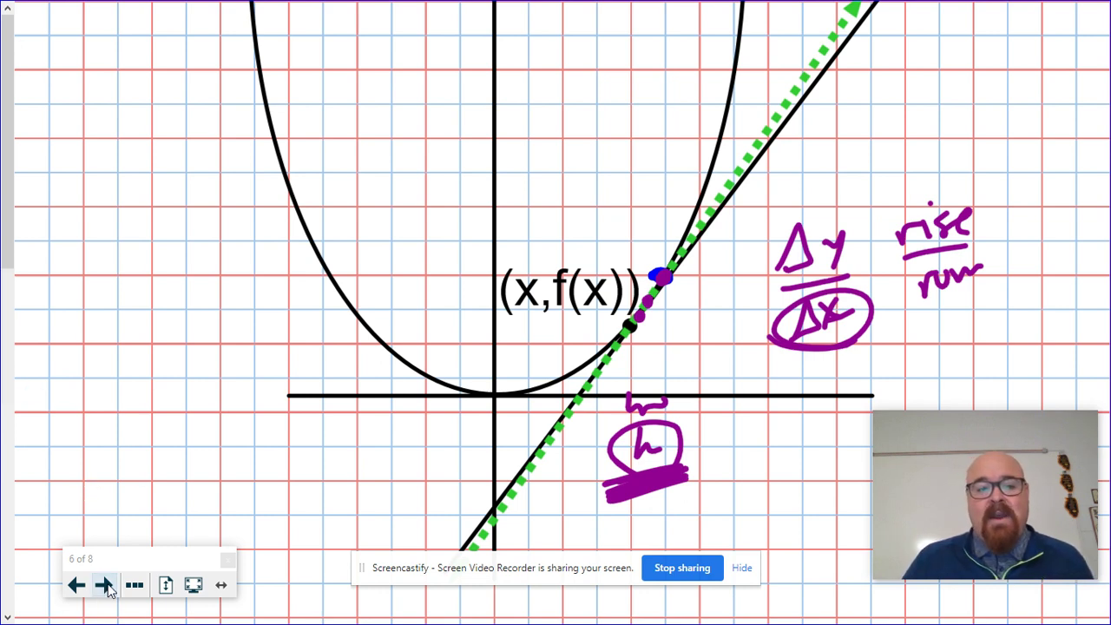
click(105, 586)
click(105, 587)
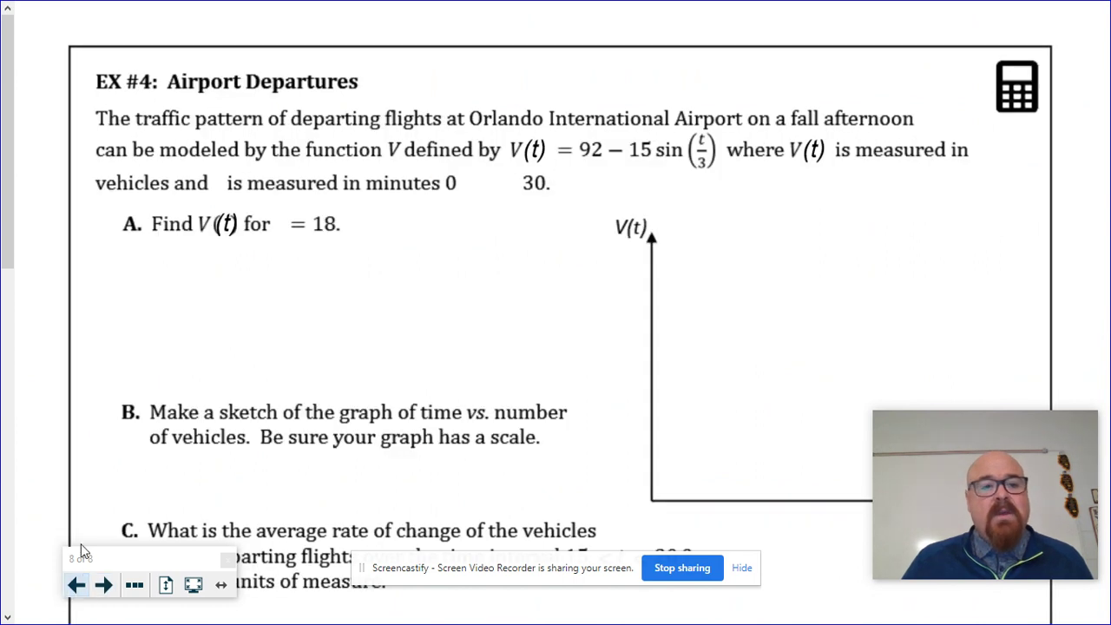
Step: Go back to hypercoaster page 7 and scroll down to part C's velocity table
key(Left)
scroll(5, 309, down, 2)
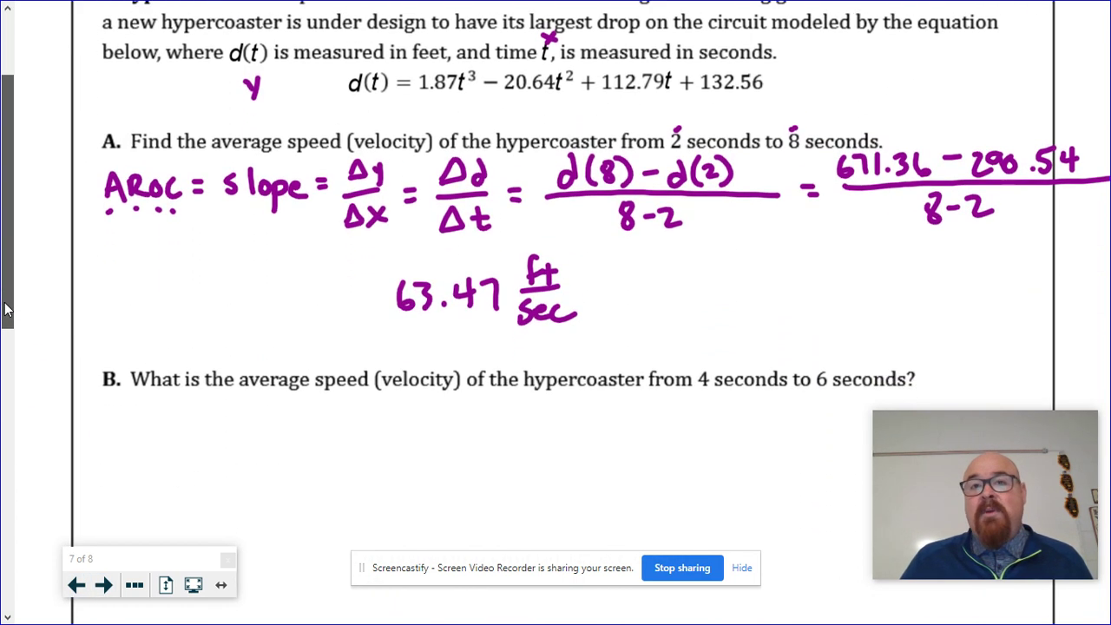
drag(5, 309, 6, 305)
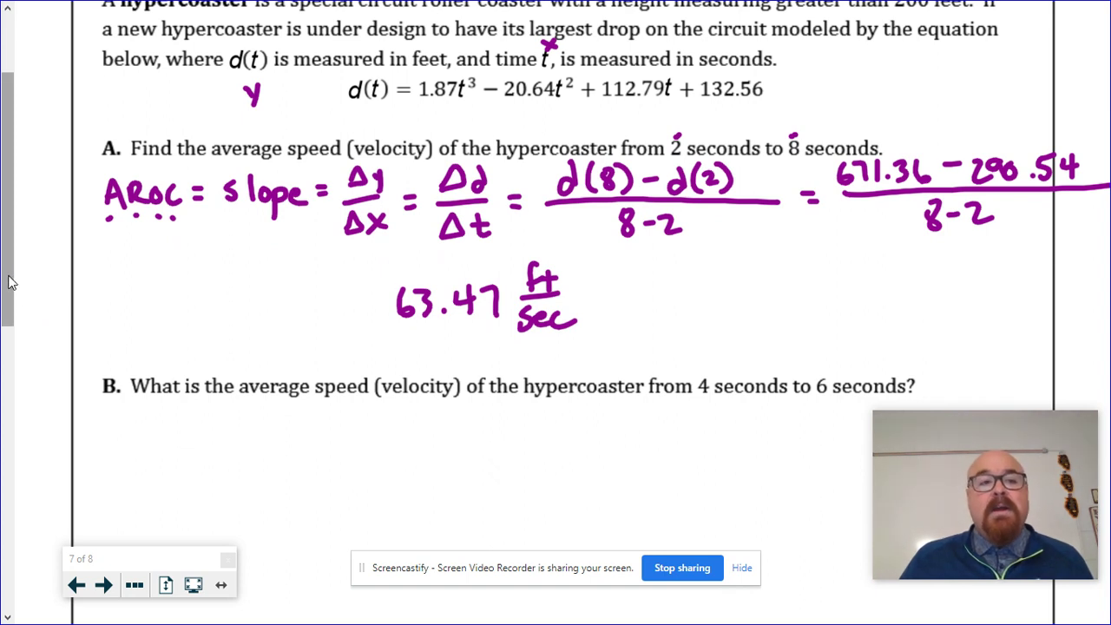
drag(10, 281, 8, 536)
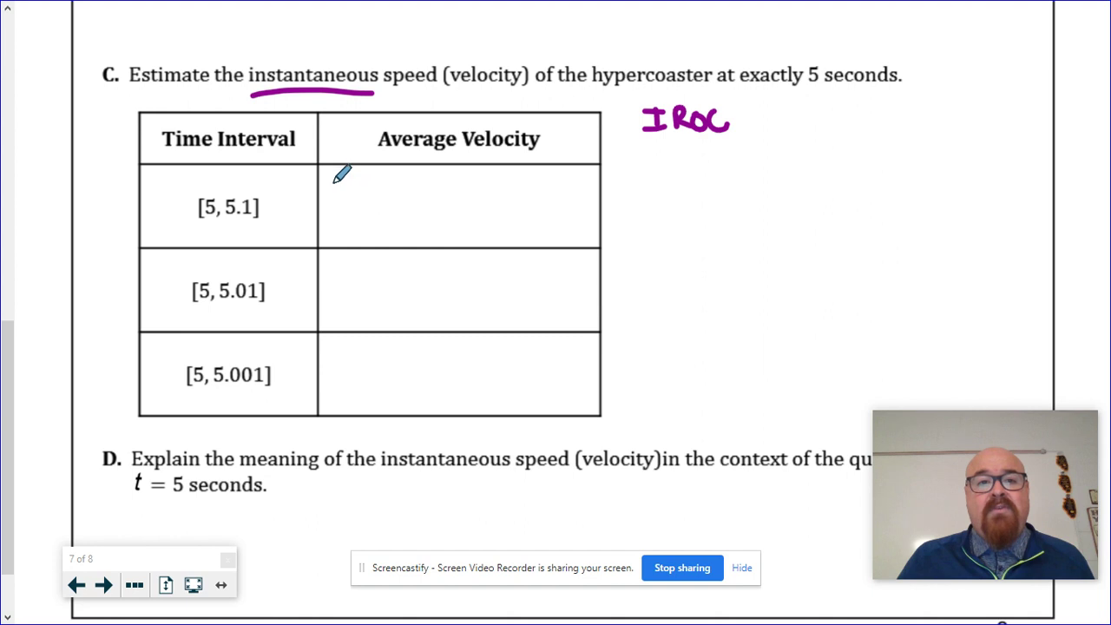
Step: Handwrite (d(5.1) − d(5)) / (5.1 − 5) = in the [5, 5.1] cell, then exit full screen for TI-Nspire
mouse_move(341, 177)
mouse_down()
mouse_move(406, 189)
mouse_move(464, 177)
mouse_move(453, 193)
mouse_move(484, 190)
mouse_move(486, 172)
mouse_move(491, 187)
mouse_move(507, 167)
mouse_move(507, 194)
mouse_up()
click(462, 171)
drag(325, 207, 519, 203)
click(395, 232)
mouse_move(388, 218)
mouse_down()
mouse_move(374, 236)
mouse_move(429, 227)
mouse_move(435, 241)
mouse_up()
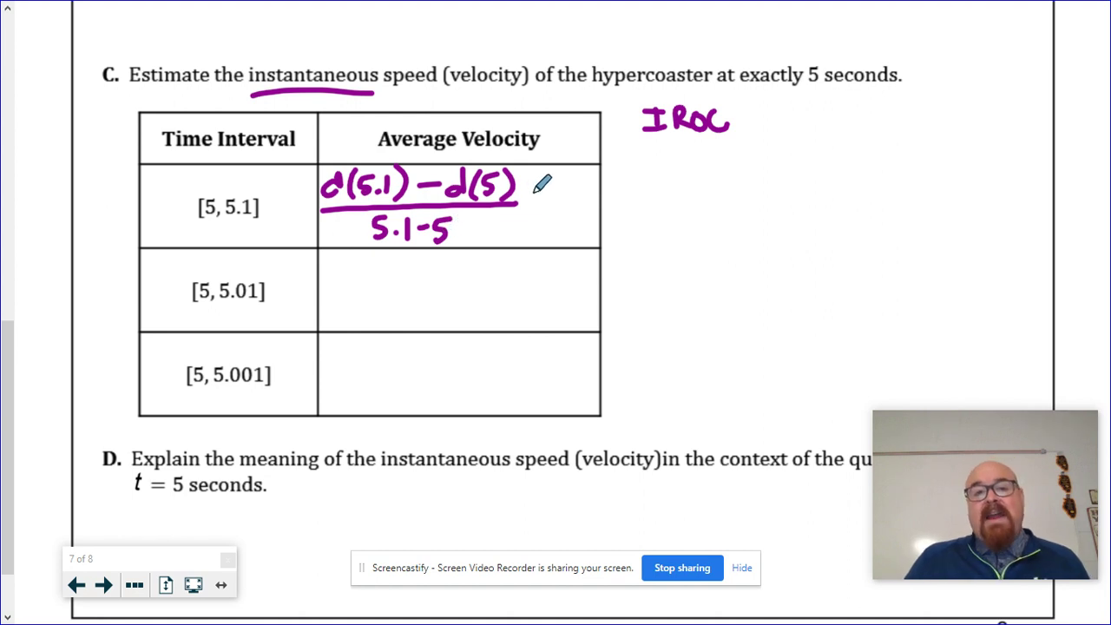
drag(539, 199, 552, 206)
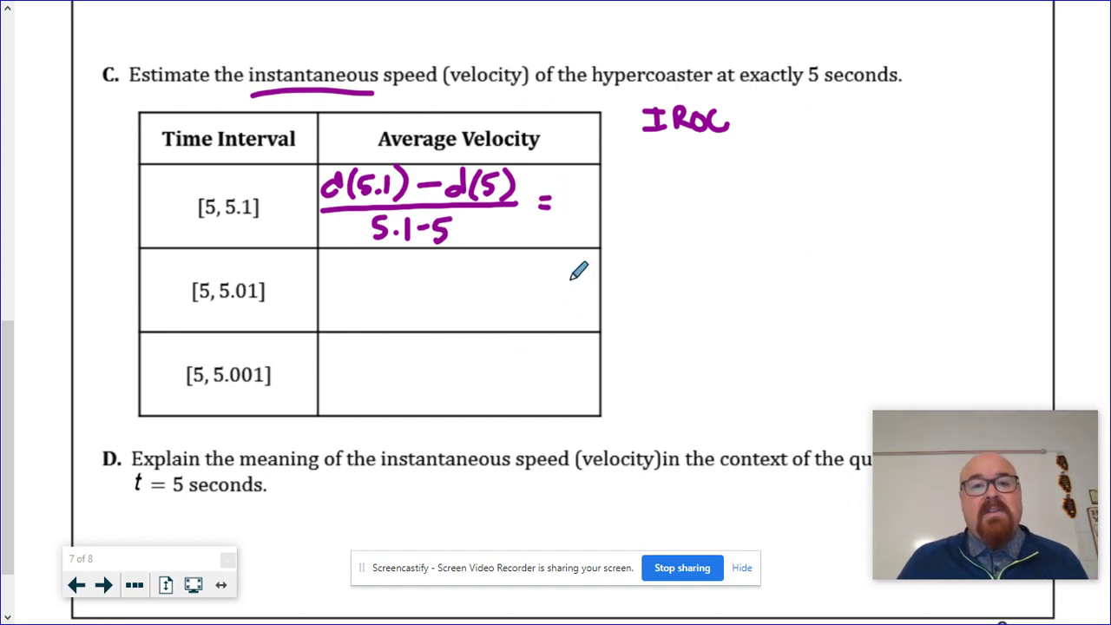
click(193, 585)
click(618, 609)
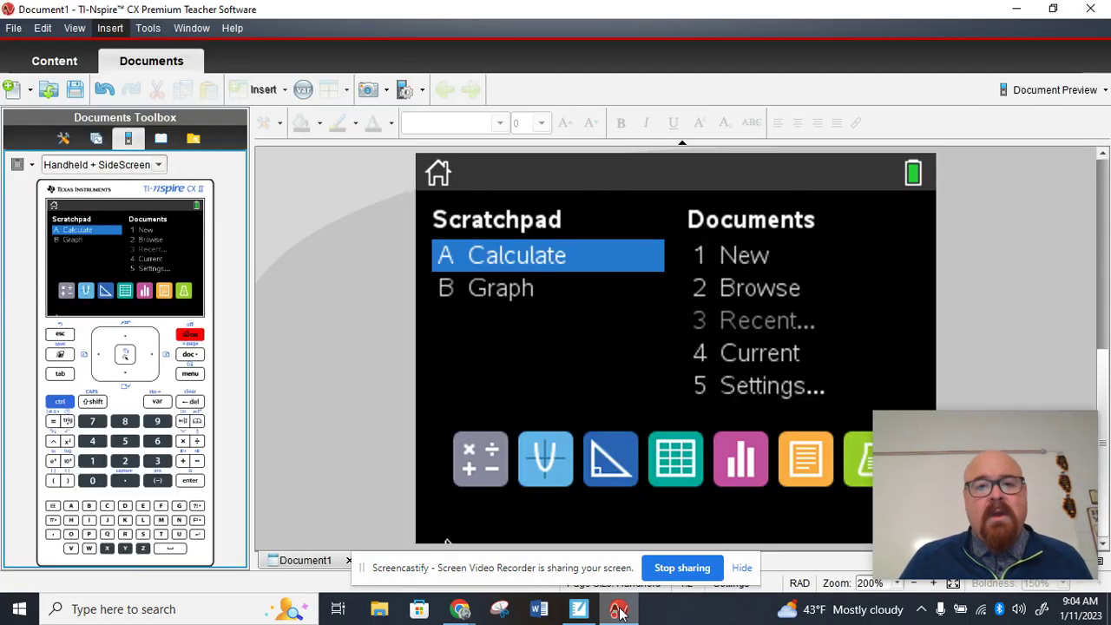
Step: Create new document Document2 without saving the previous one
click(749, 258)
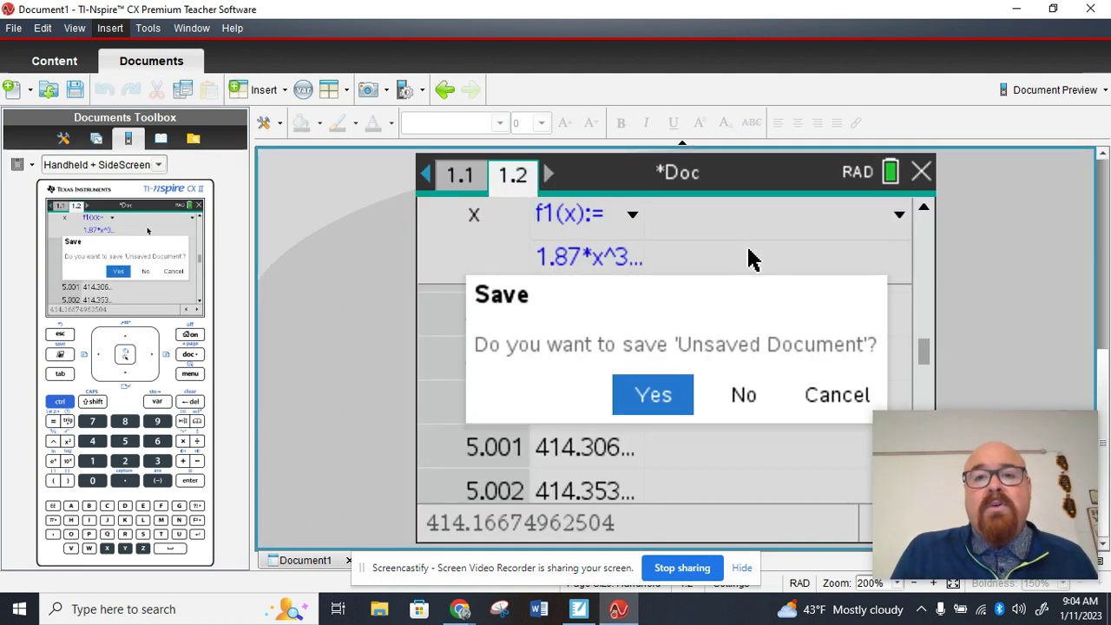
click(732, 397)
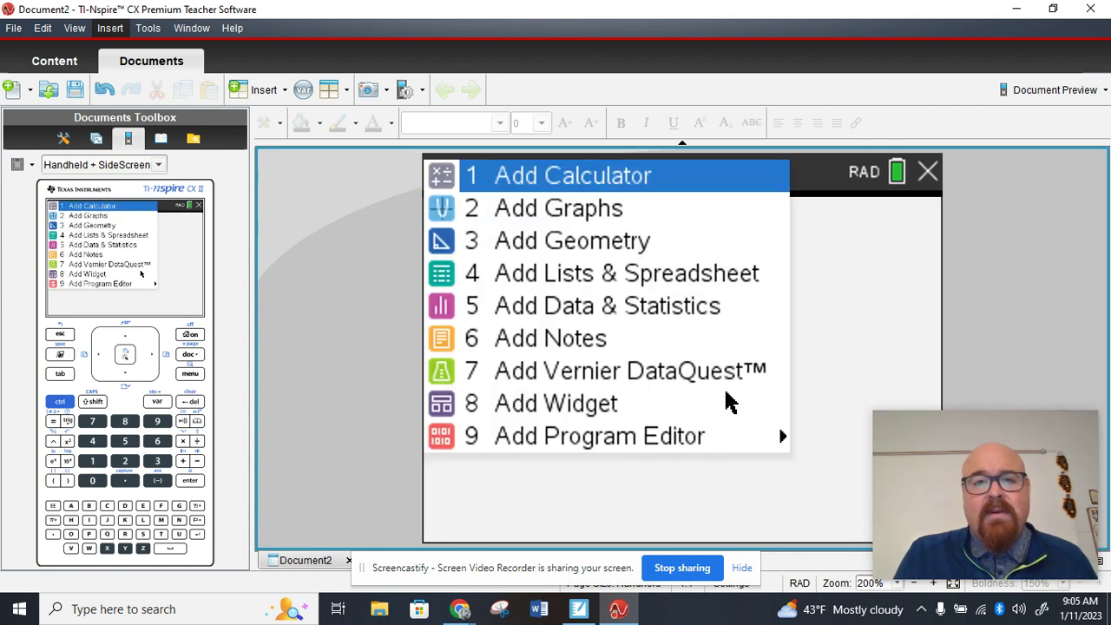
Step: Add a Graphs page and graph f1(x)=1.87x³−20.64x²+112.79x+132.56
click(587, 220)
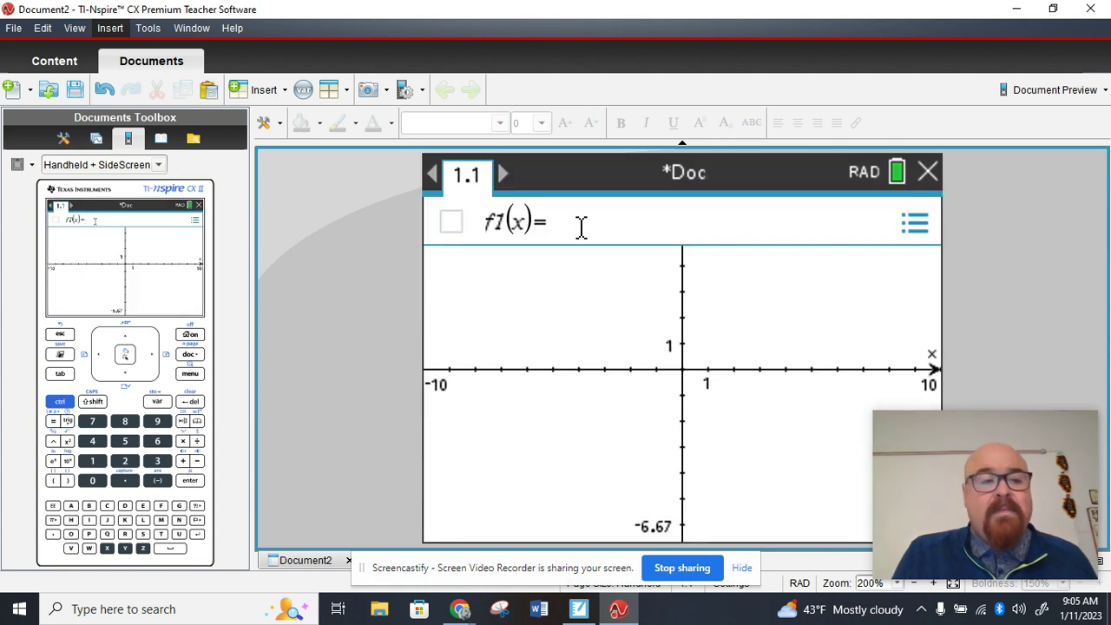
text(1.87x)
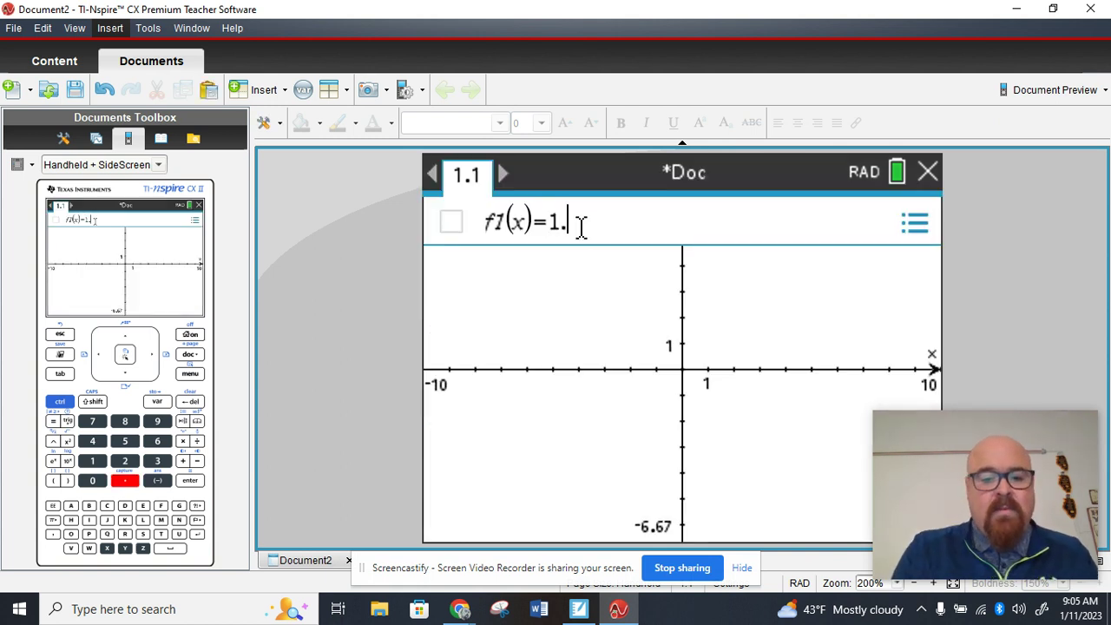
text(^)
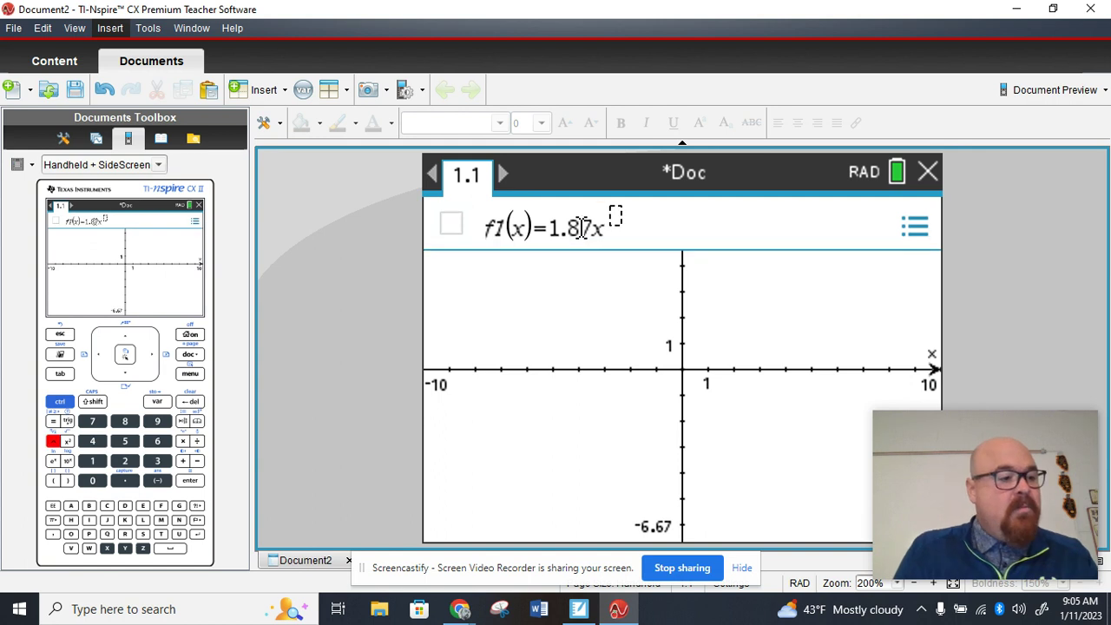
text(3)
key(Right)
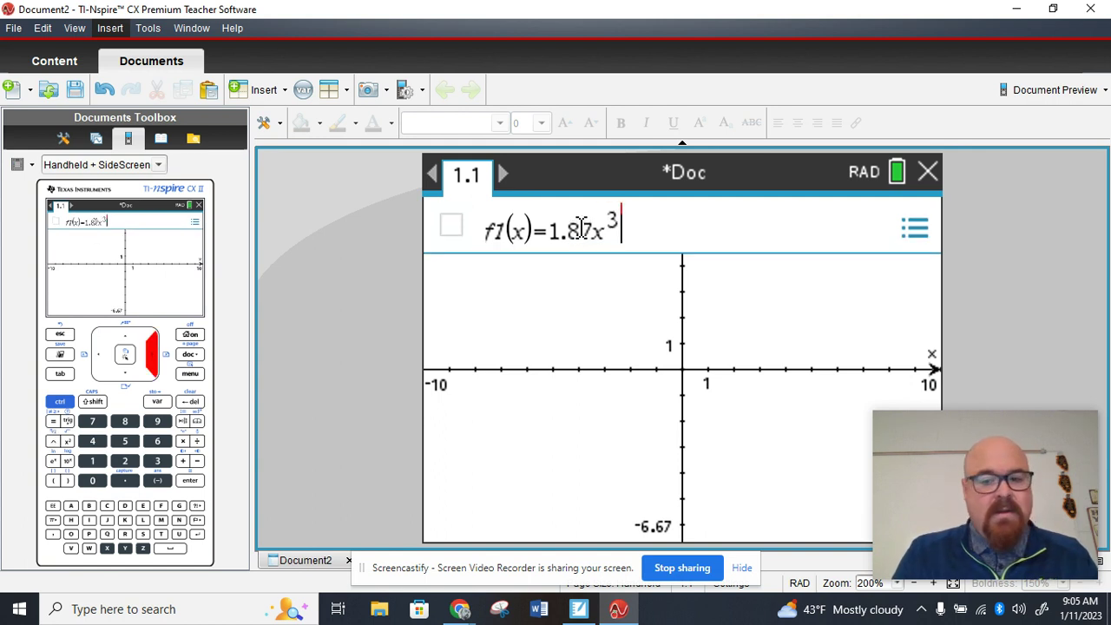
text(-20.6)
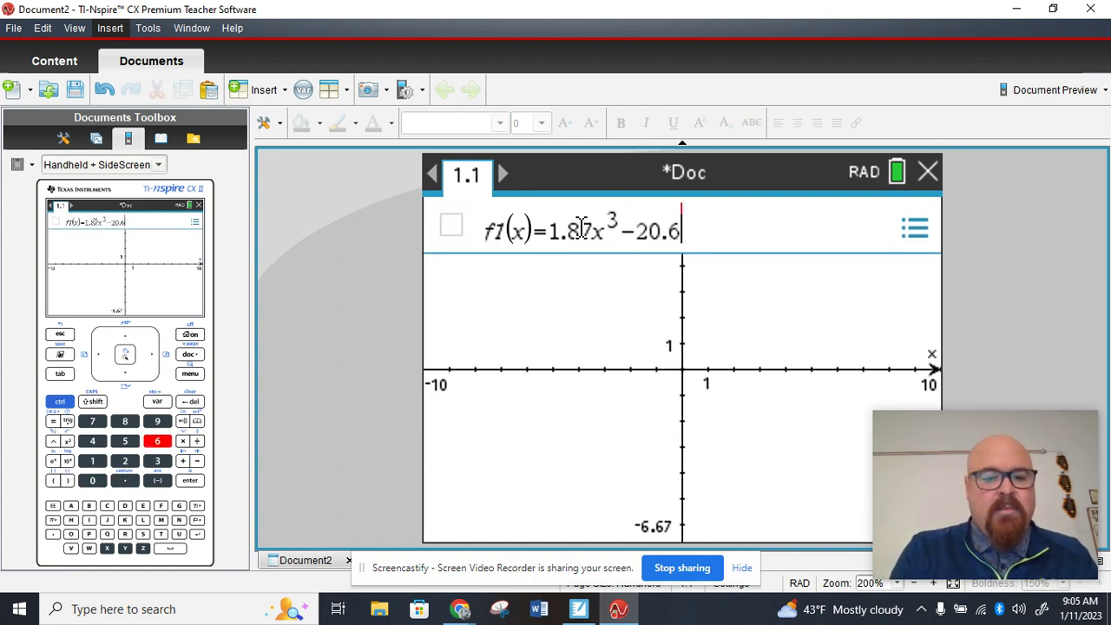
text(4x^2)
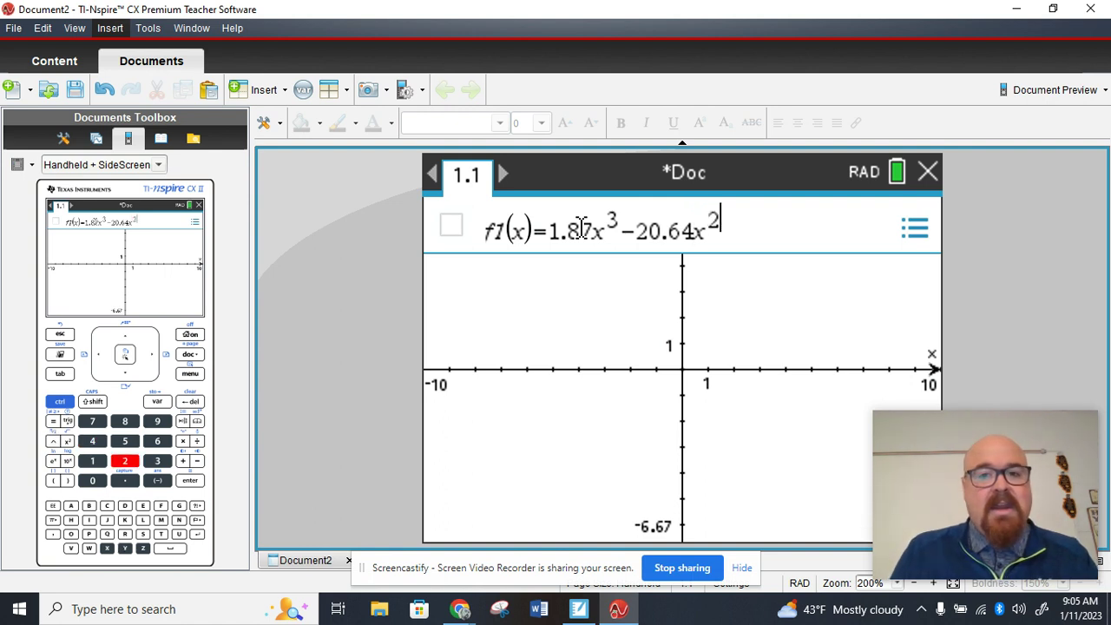
key(Right)
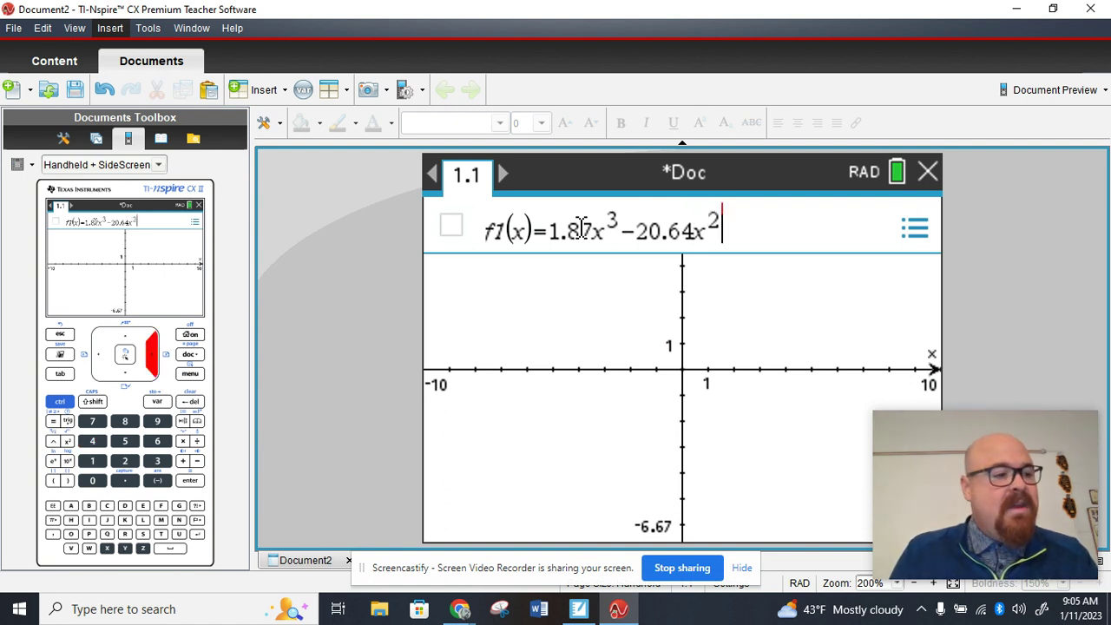
text(+112.)
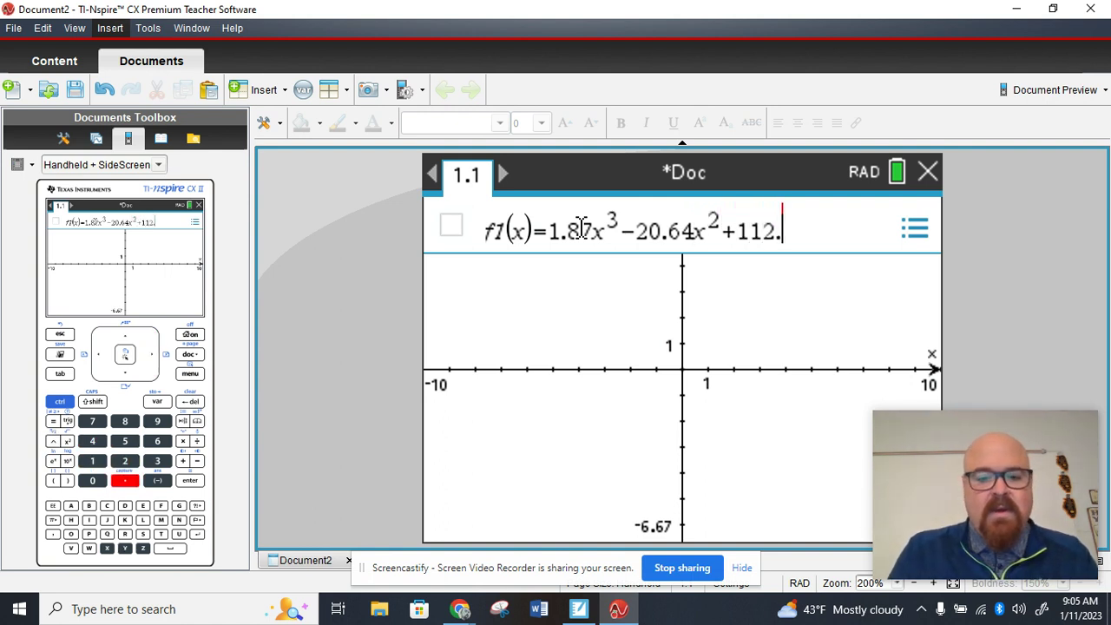
text(79x+132.56)
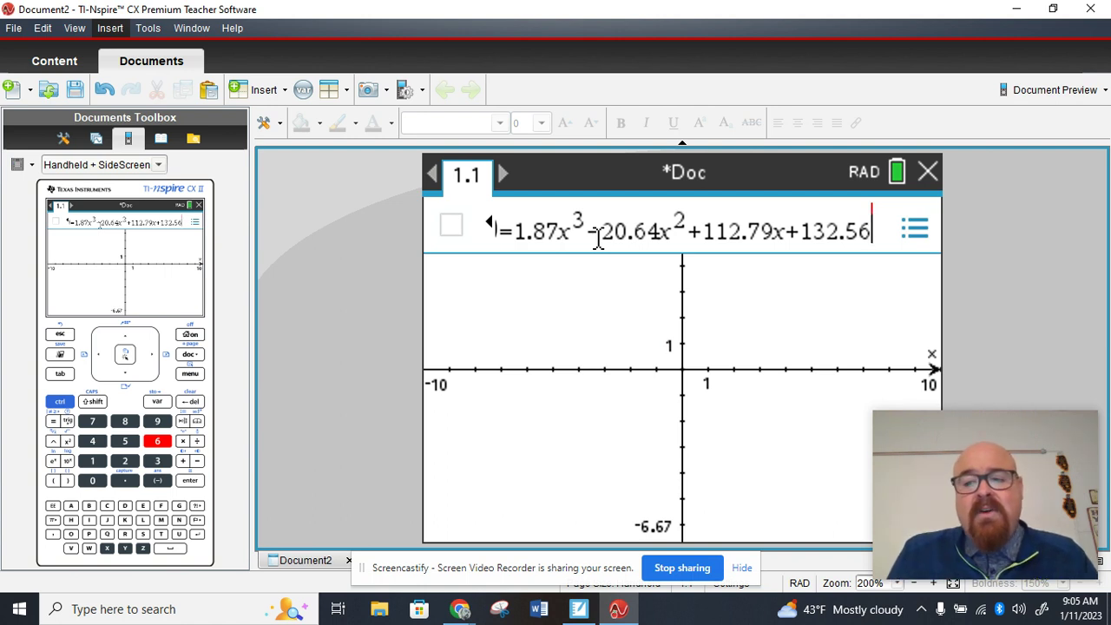
key(Return)
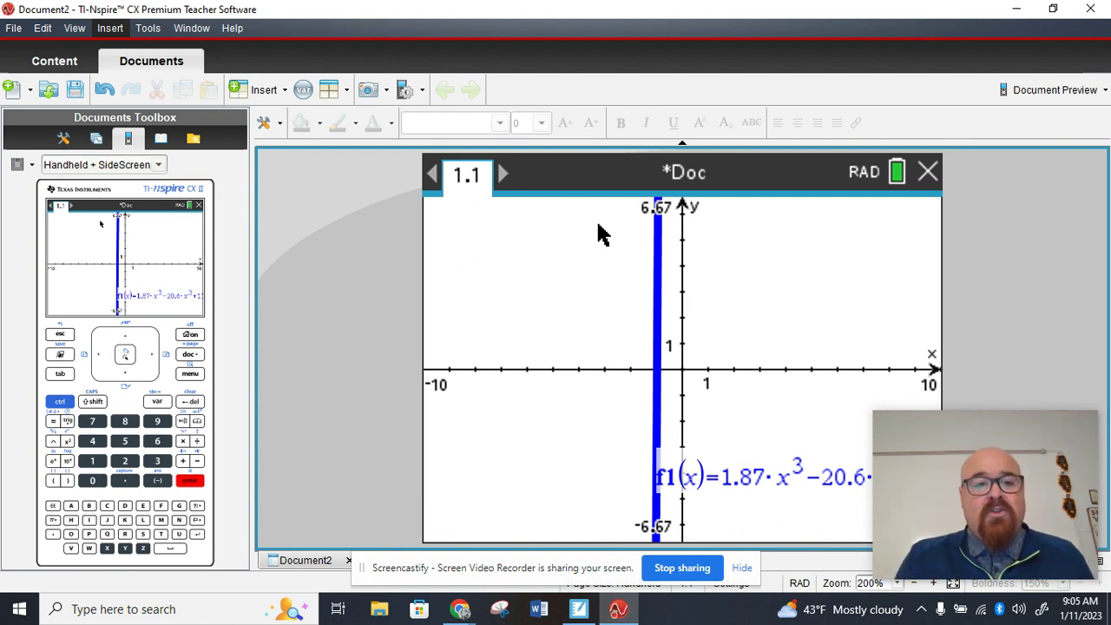
Step: Add a table of f1 values, ungroup it onto page 1.2, then return to SMART Notebook
key(ctrl+t)
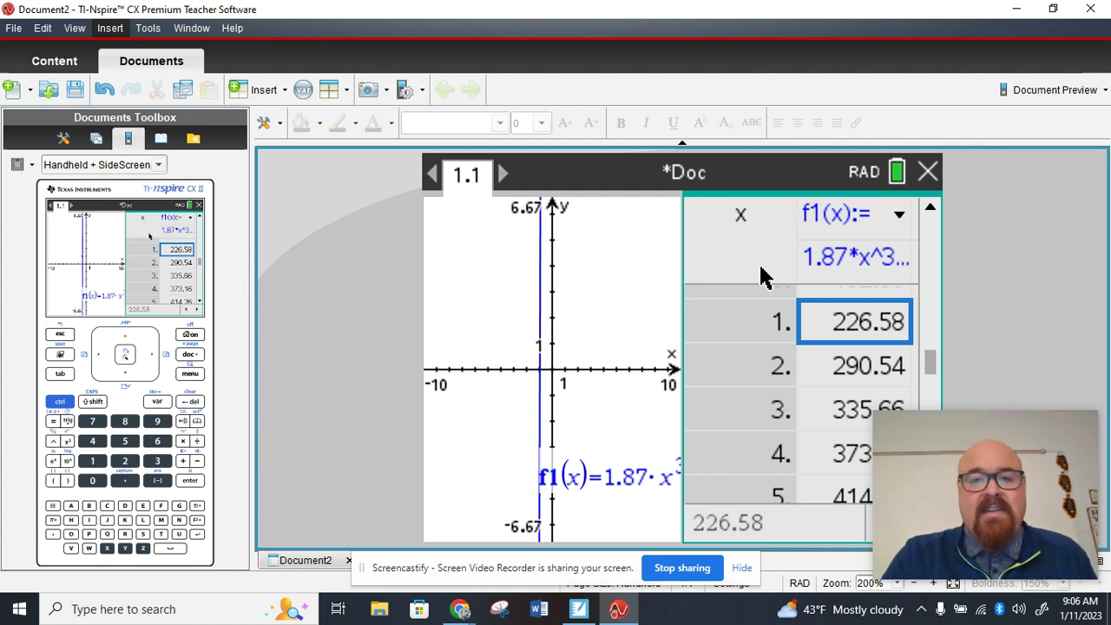
key(ctrl+6)
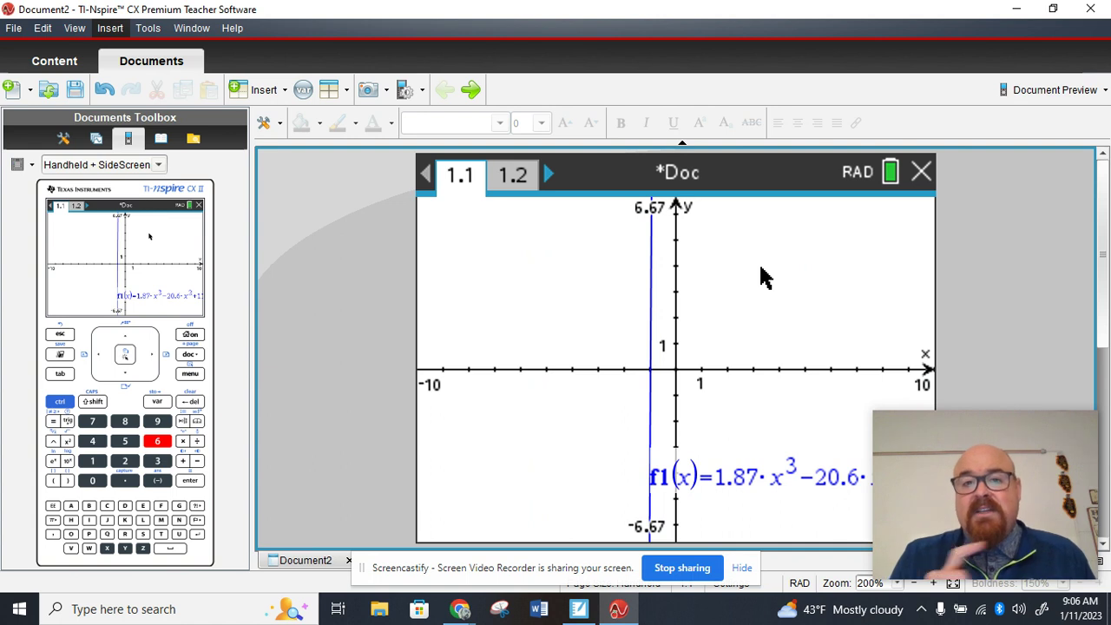
click(512, 176)
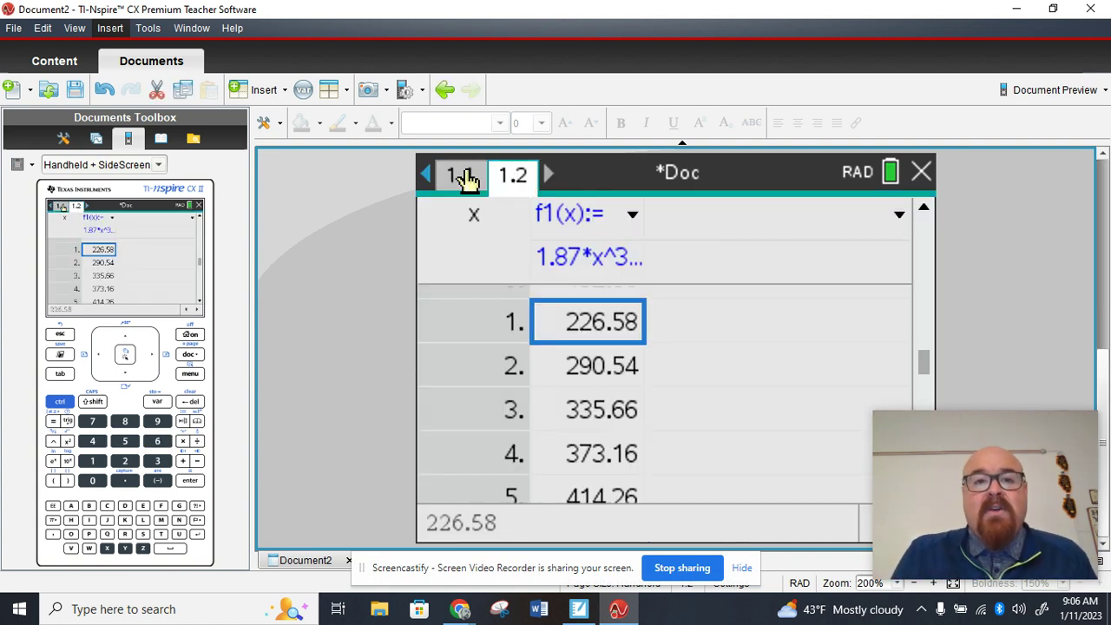
click(464, 177)
click(505, 175)
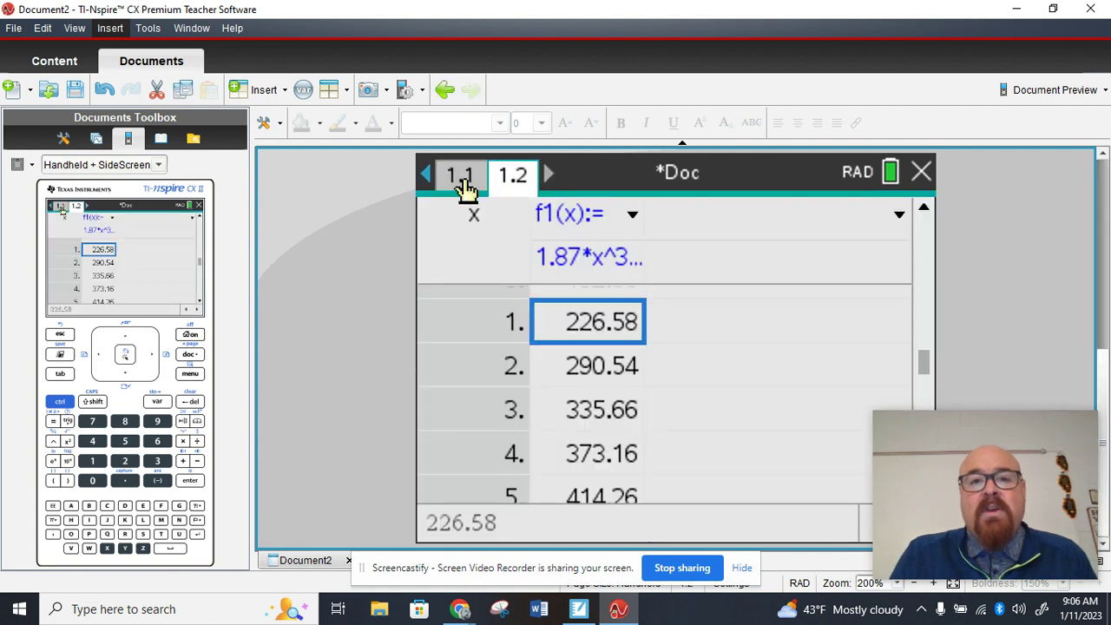
click(463, 184)
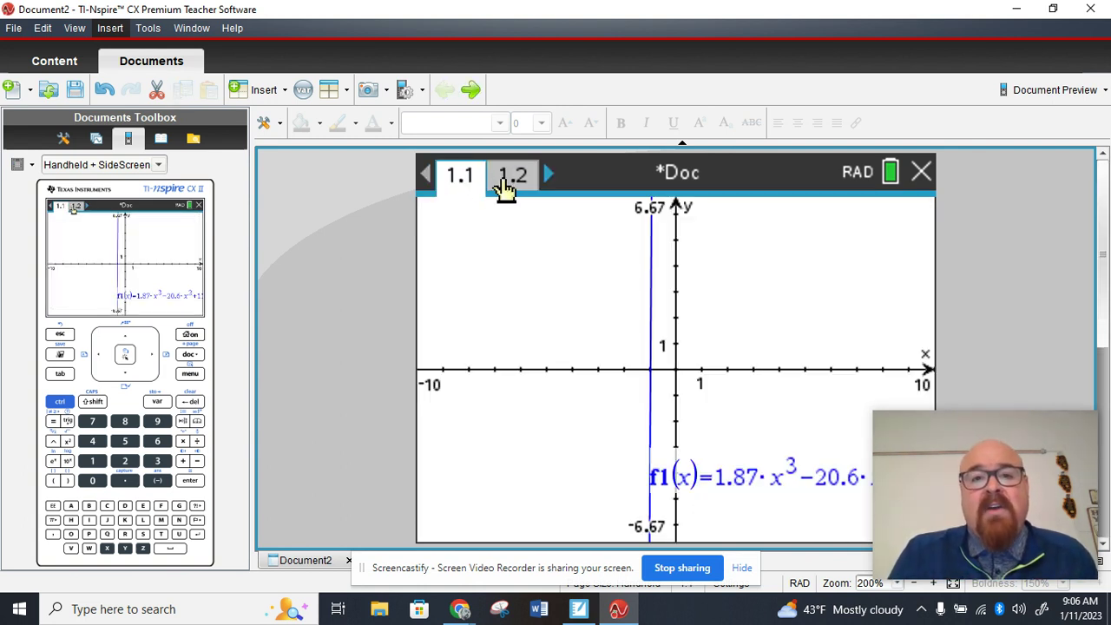
click(508, 184)
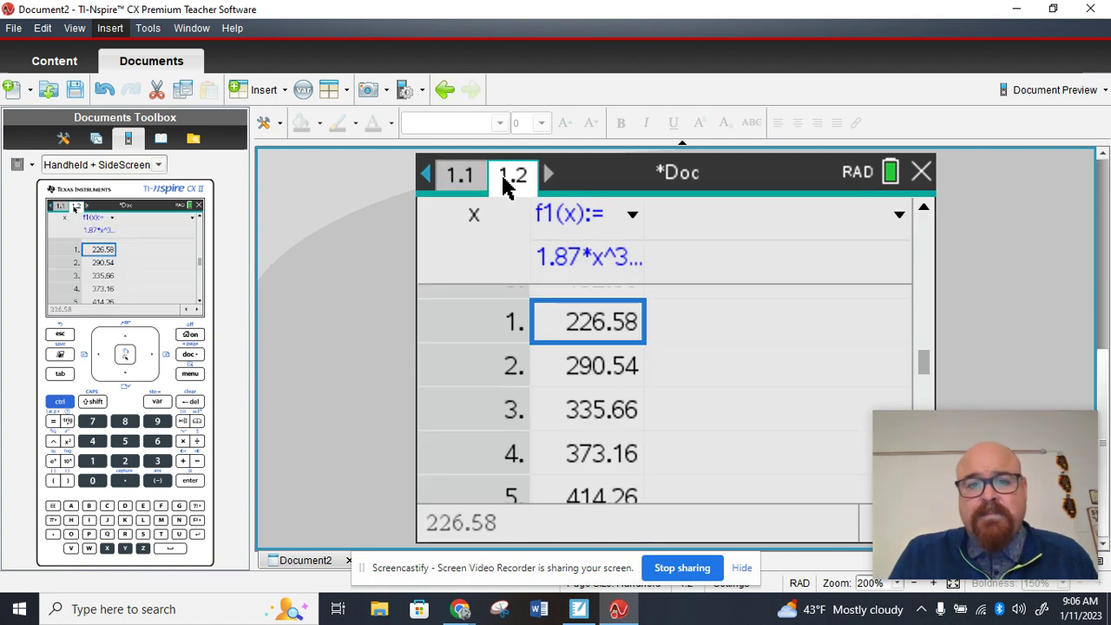
click(580, 611)
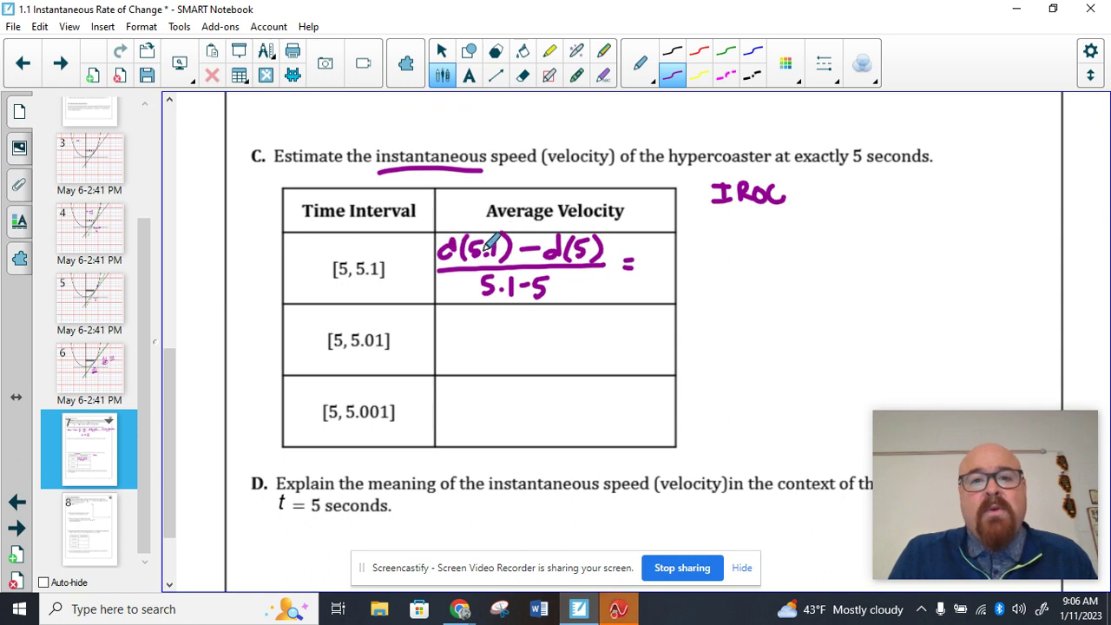
Step: Bring back TI-Nspire's page 1.2 table listing f1 values 226.58, 290.54, 335.66, 373.16
click(579, 610)
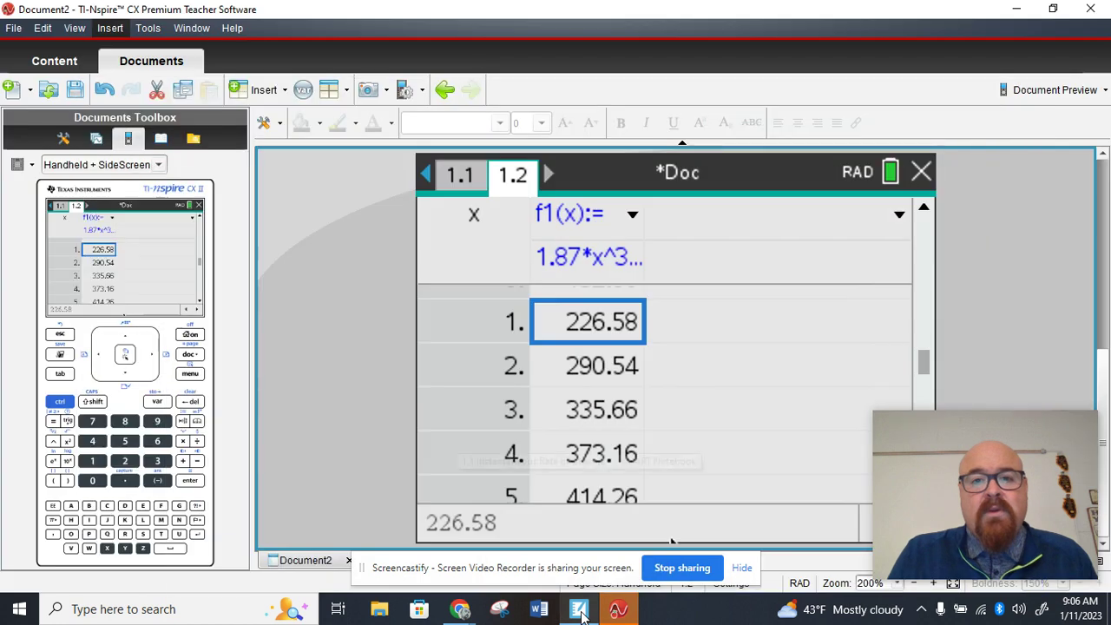
Step: Set the f1 table start to 5 and step to 0.1, then widen the f1 column
click(190, 376)
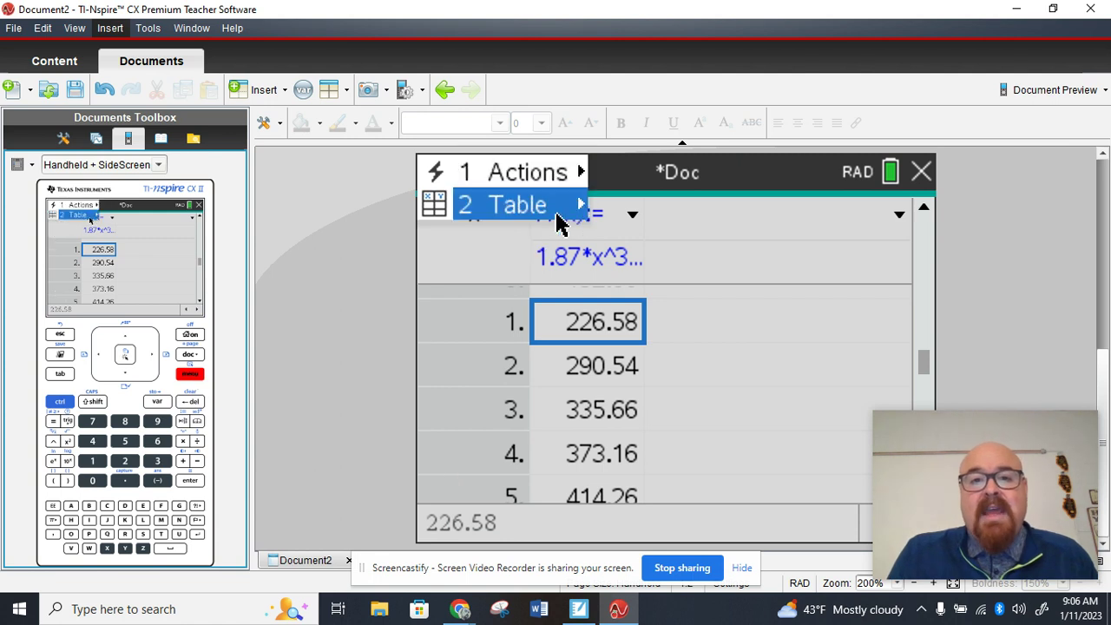
mouse_move(557, 210)
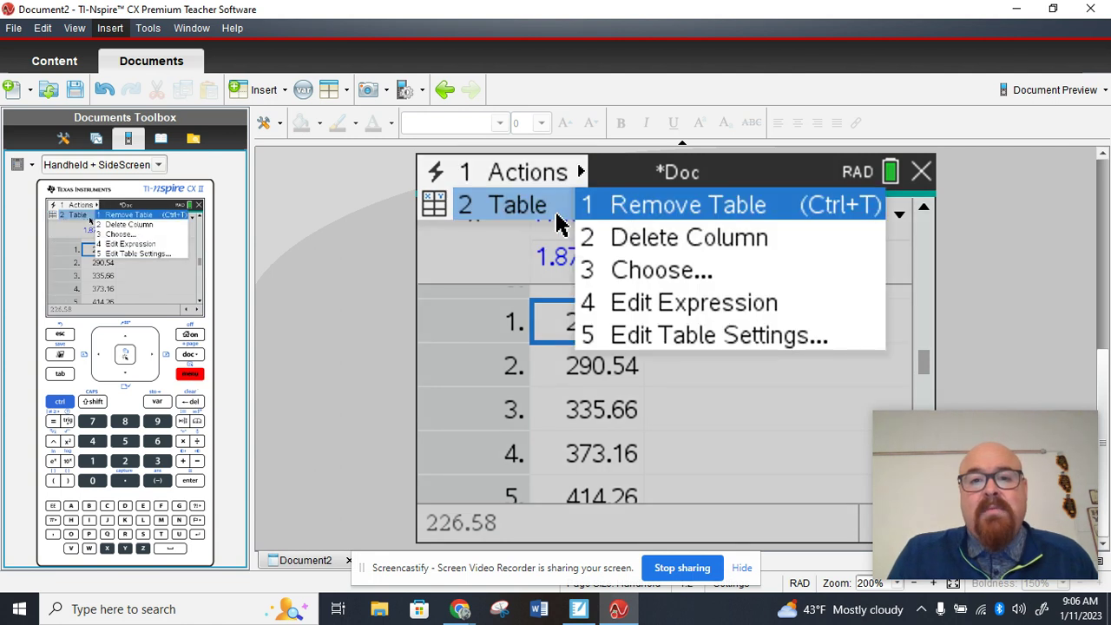
click(734, 348)
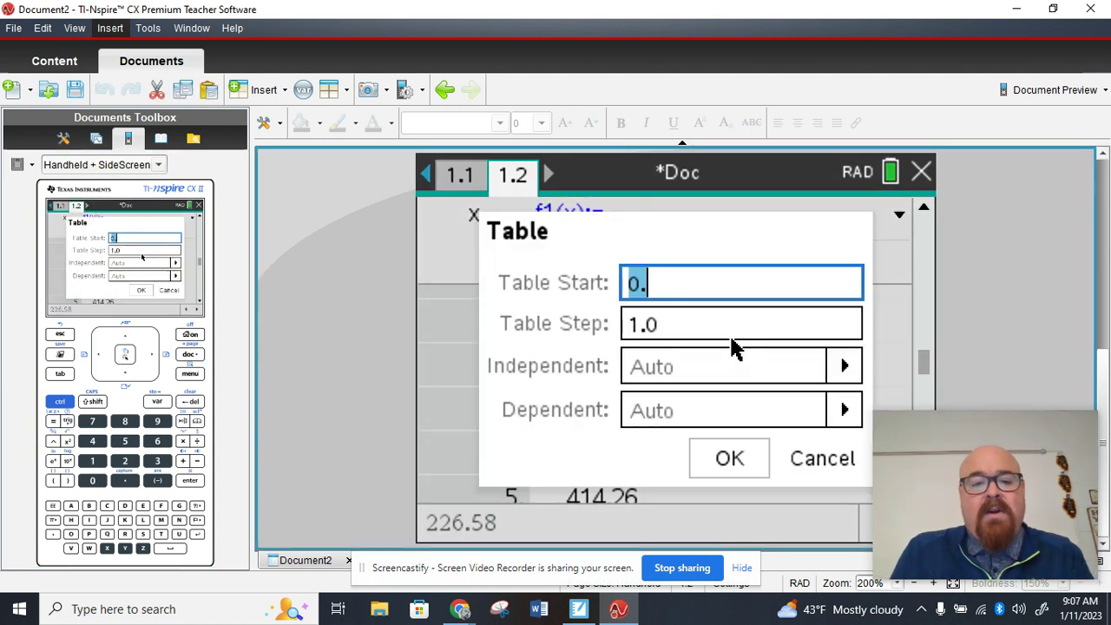
text(5)
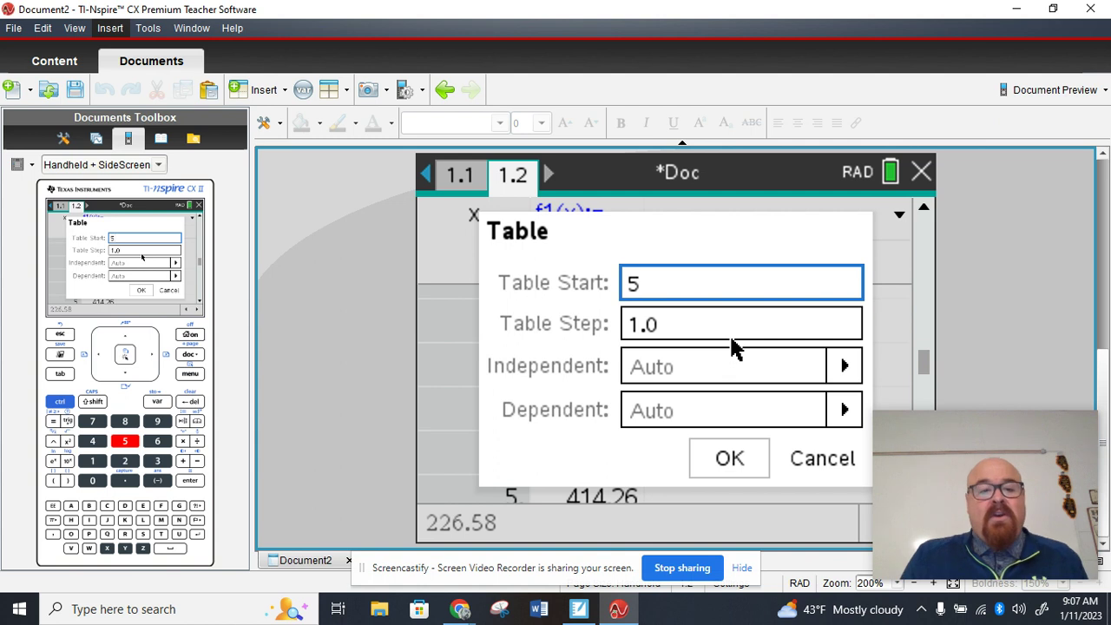
key(Tab)
text(0.1)
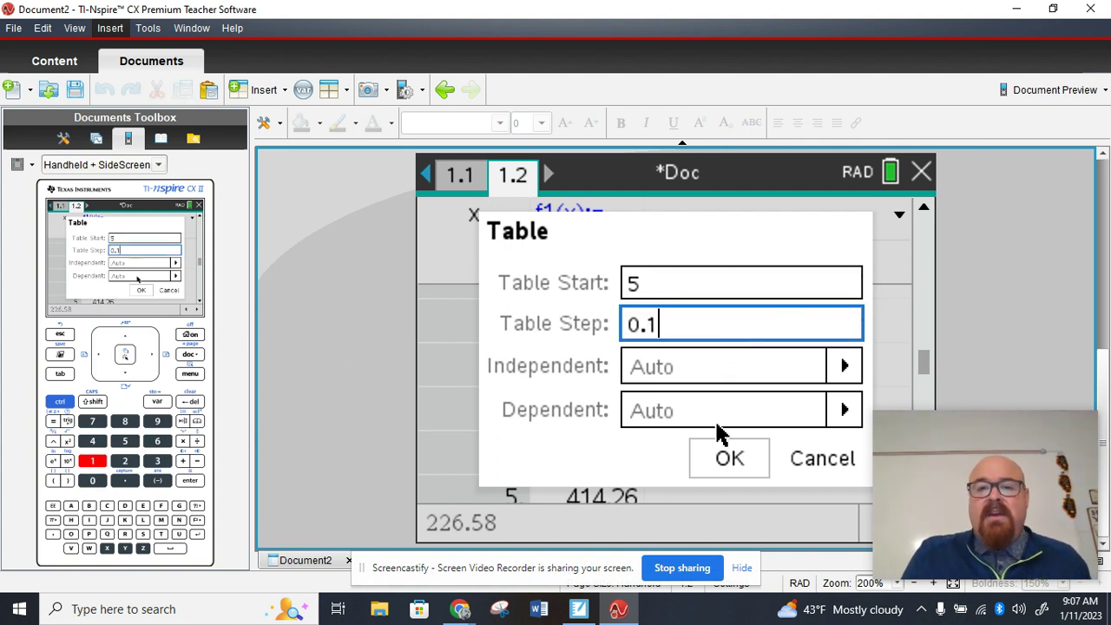
click(726, 458)
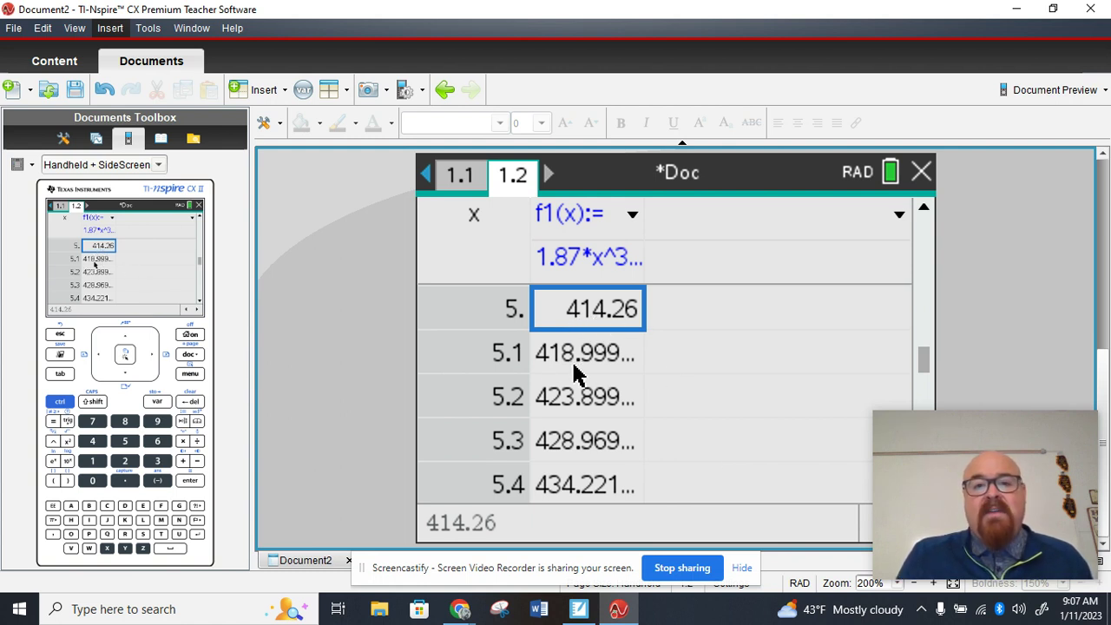
drag(647, 215, 705, 224)
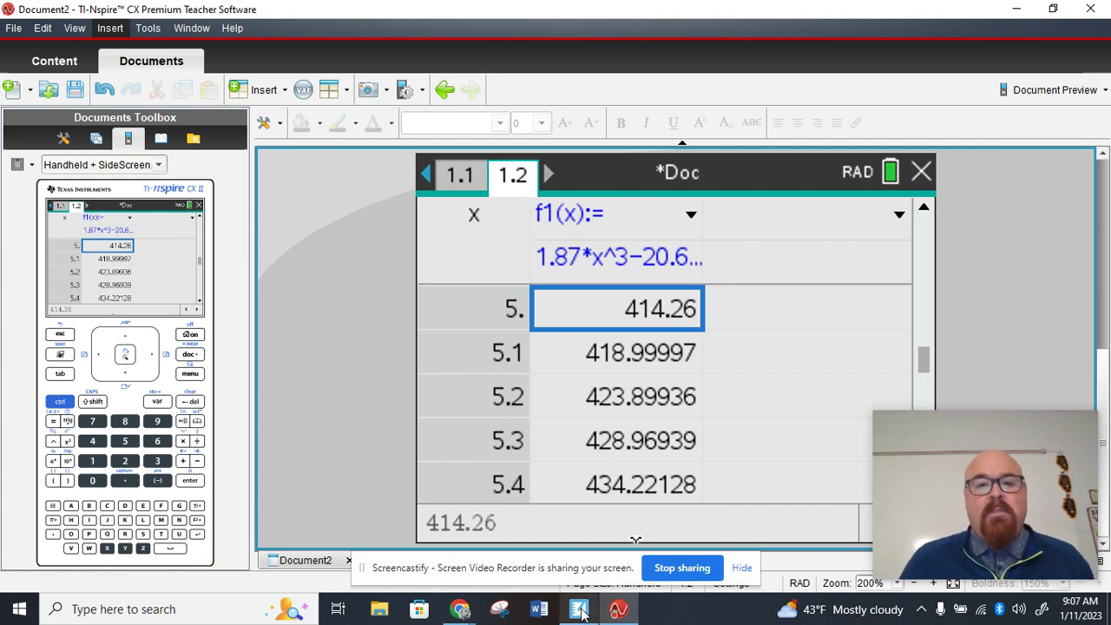
mouse_move(583, 613)
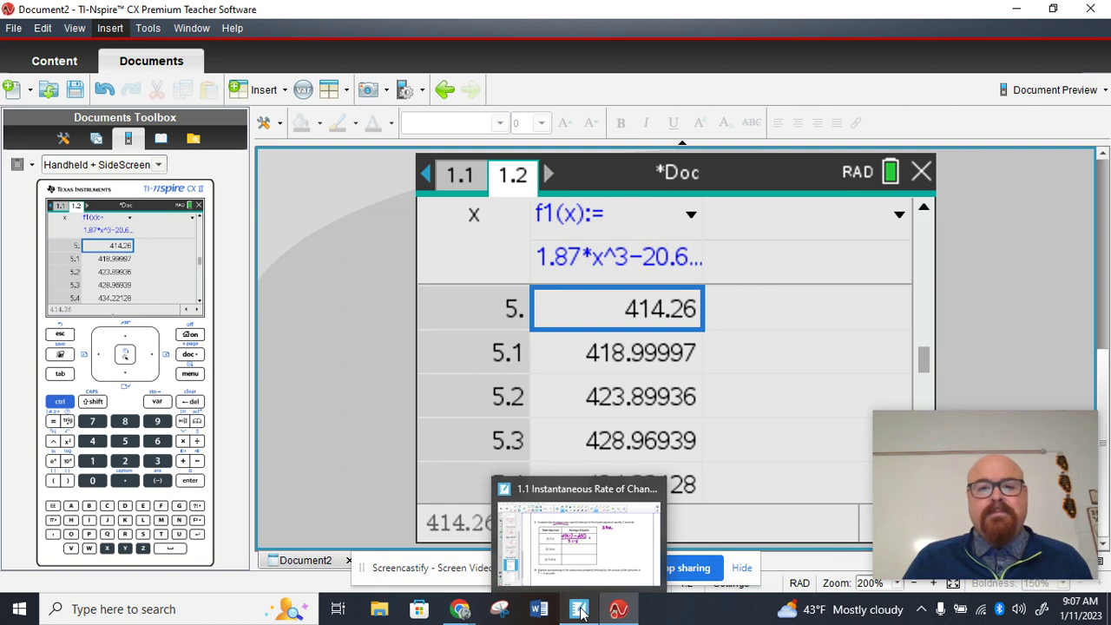
Step: Start the numerator beside the [5, 5.1] row, erasing a mistaken 44.26 and rewriting 414
click(581, 610)
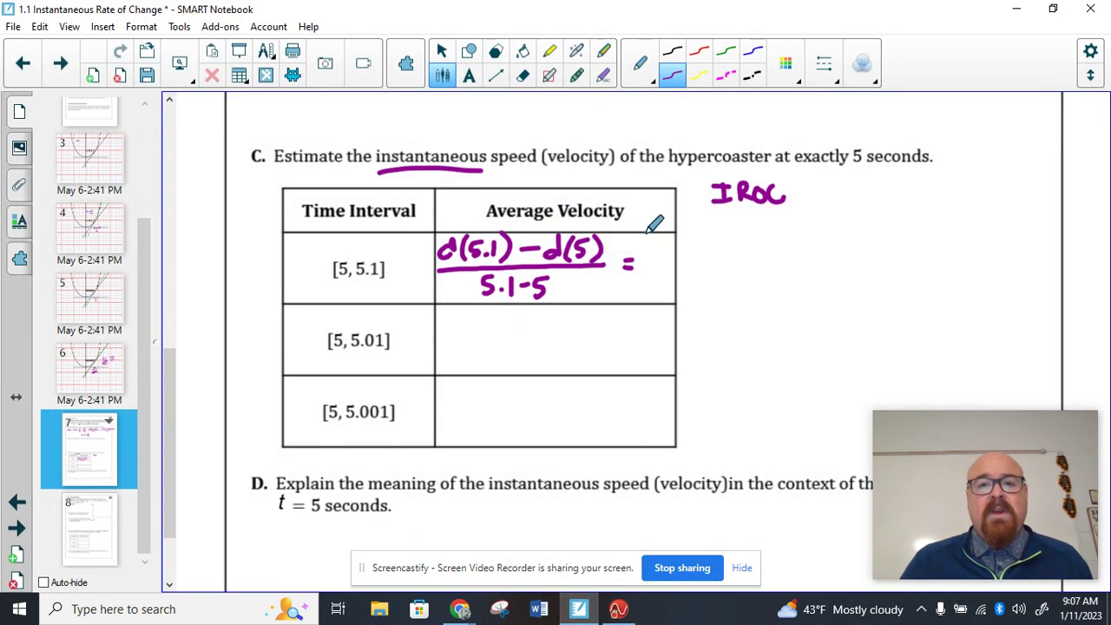
mouse_move(667, 228)
mouse_down()
mouse_move(701, 247)
mouse_move(729, 252)
mouse_up()
mouse_move(735, 236)
mouse_down()
mouse_move(732, 246)
mouse_move(674, 240)
mouse_up()
click(525, 77)
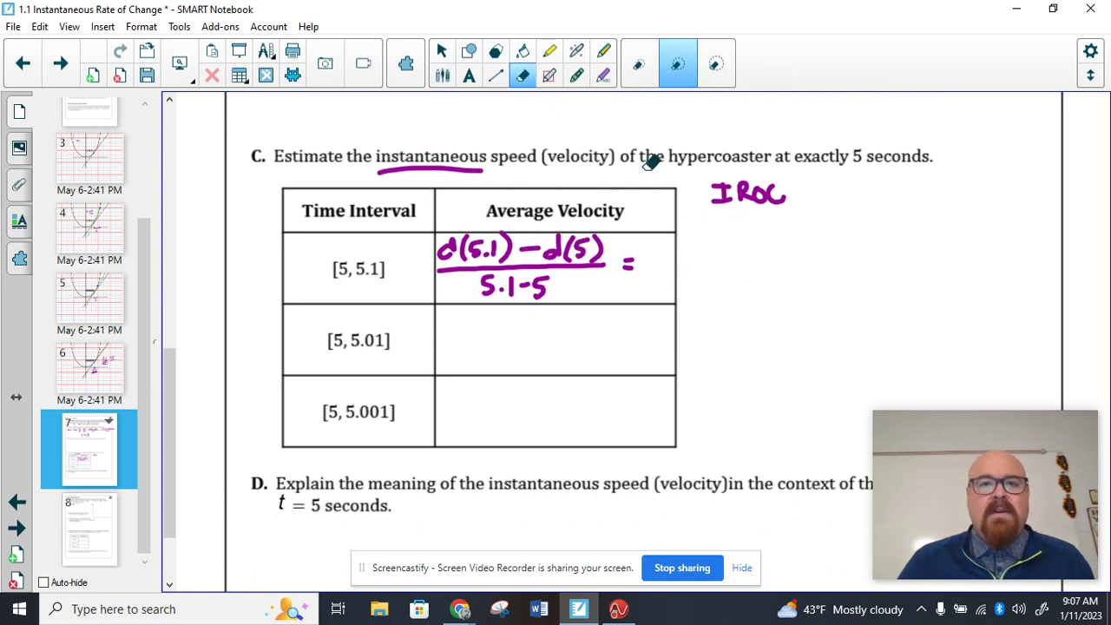
click(442, 75)
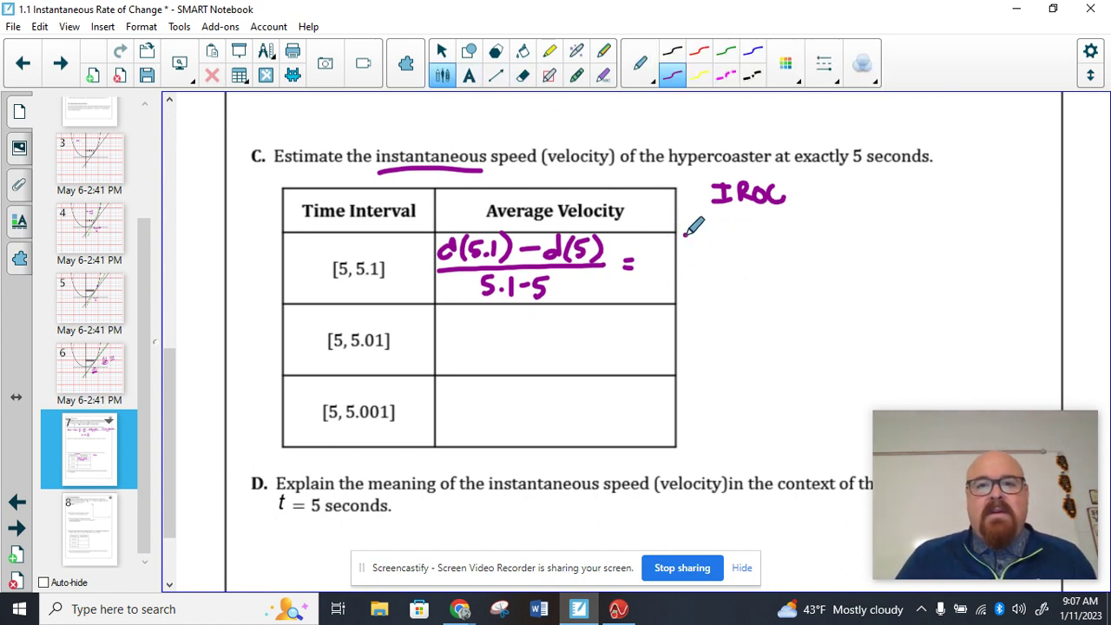
drag(690, 233, 702, 246)
mouse_move(696, 235)
mouse_down()
mouse_move(696, 252)
mouse_move(728, 245)
mouse_up()
drag(724, 234, 724, 254)
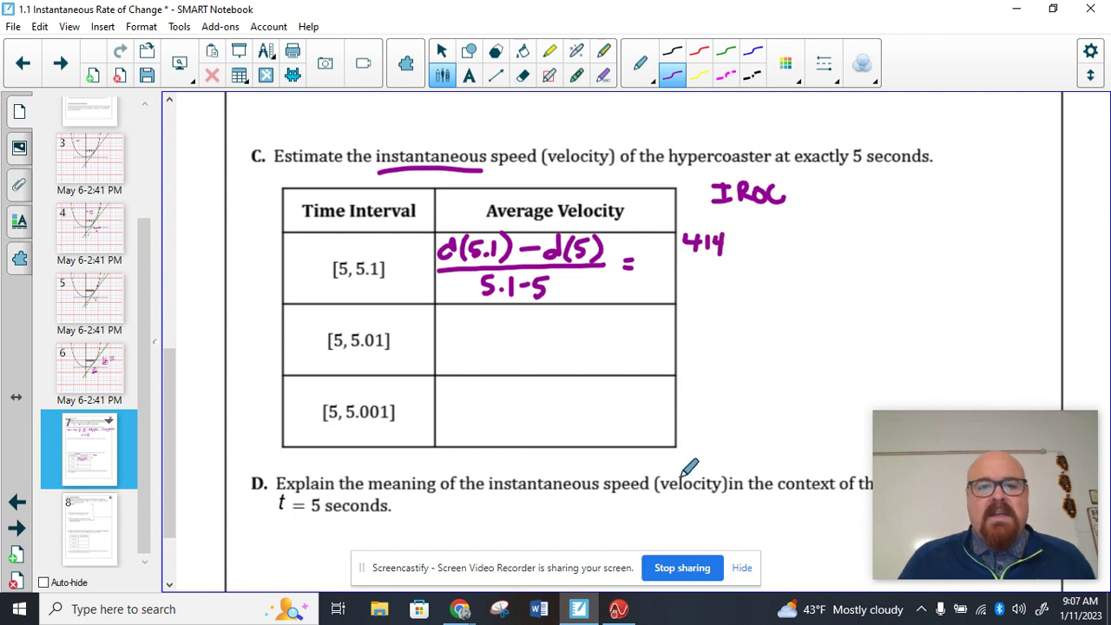
Step: Check the TI-Nspire table values, then erase the wrong digits written beside the row
click(618, 609)
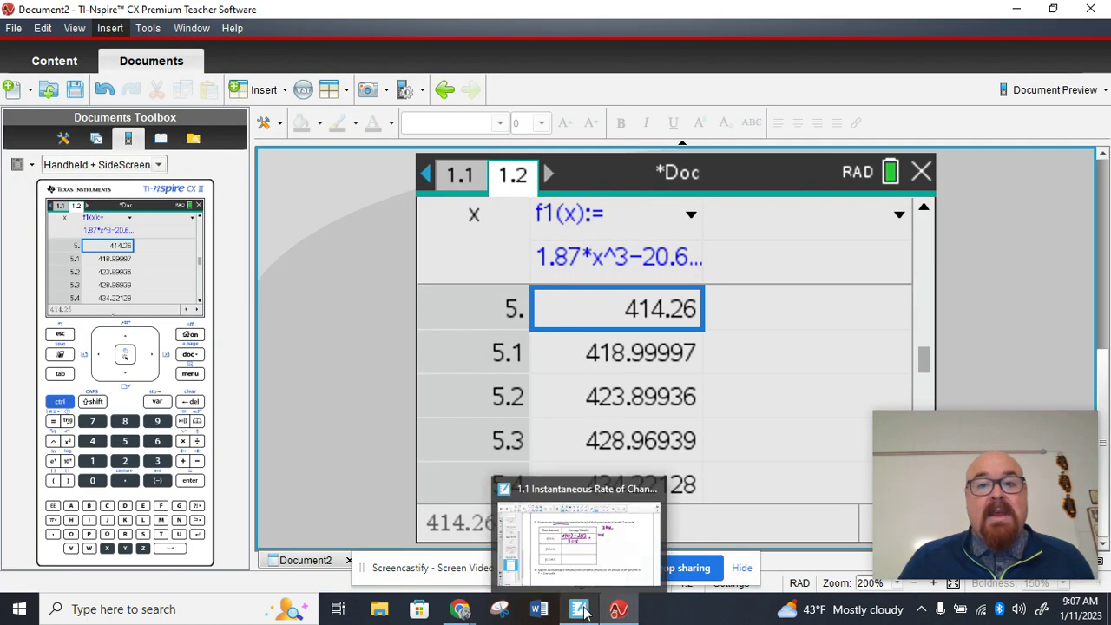
click(579, 611)
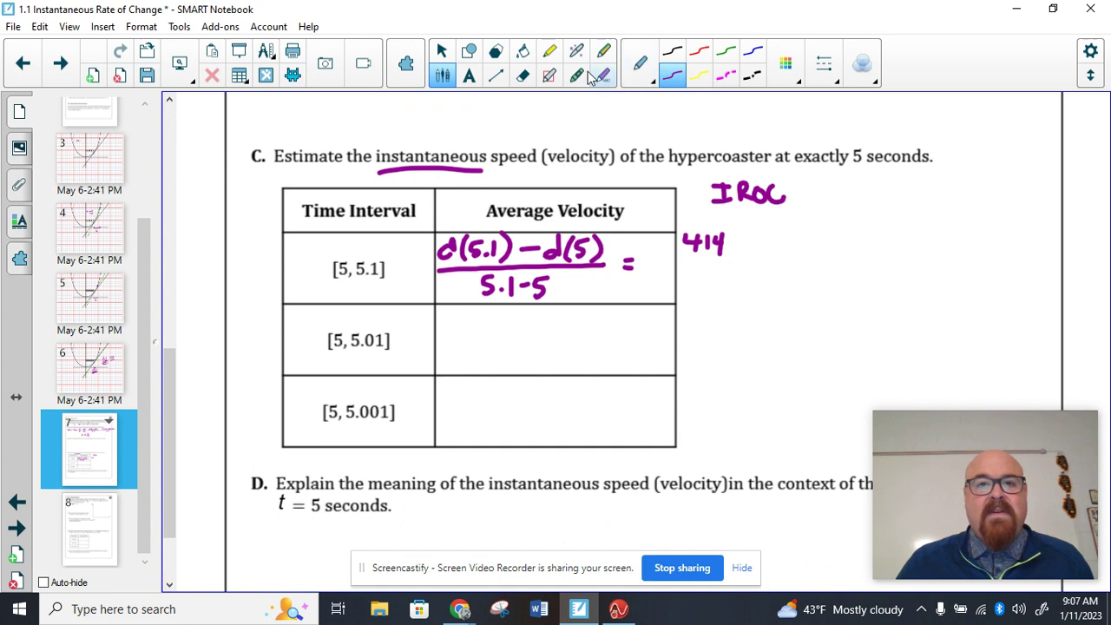
click(522, 78)
mouse_move(720, 241)
mouse_down()
mouse_move(747, 247)
mouse_move(751, 233)
mouse_move(806, 252)
mouse_move(821, 235)
mouse_move(851, 251)
mouse_up()
click(443, 75)
Step: Write 418.99 − 414.26 over .1 followed by an equals sign beside the row
click(718, 233)
click(733, 248)
click(789, 239)
click(837, 250)
drag(863, 231, 860, 250)
drag(691, 273, 848, 268)
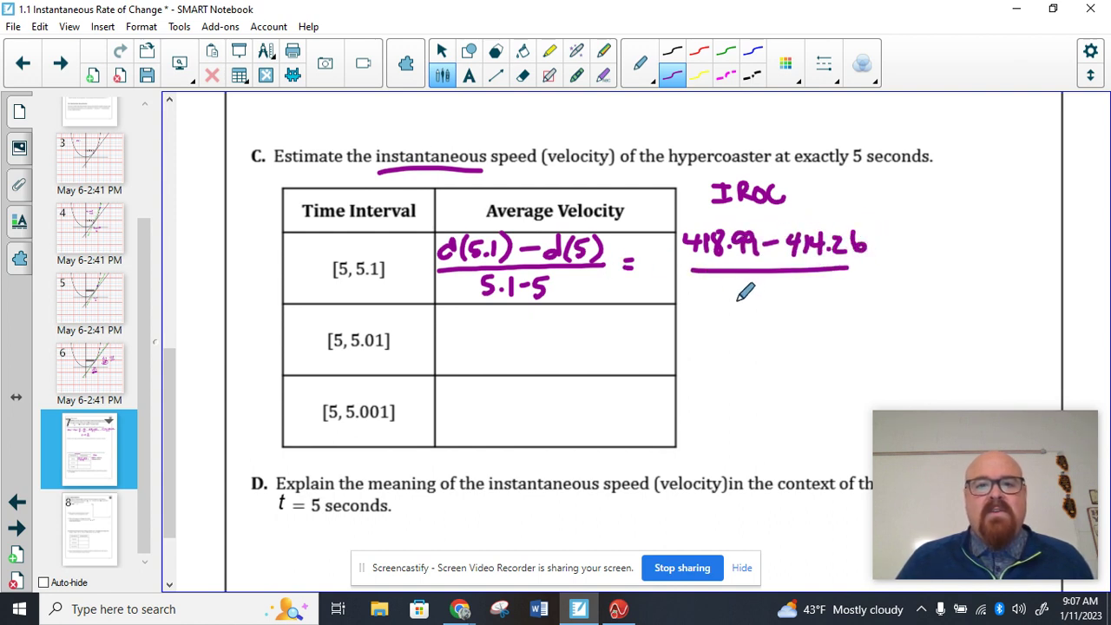
click(758, 295)
drag(779, 282, 779, 301)
drag(898, 257, 909, 257)
drag(898, 267, 909, 267)
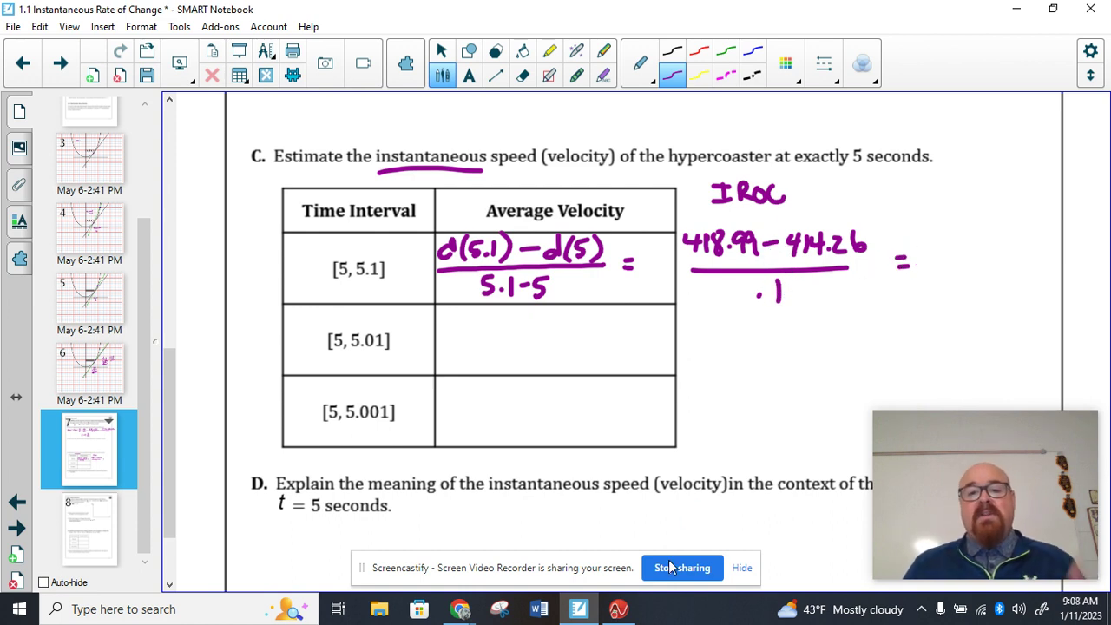
click(619, 610)
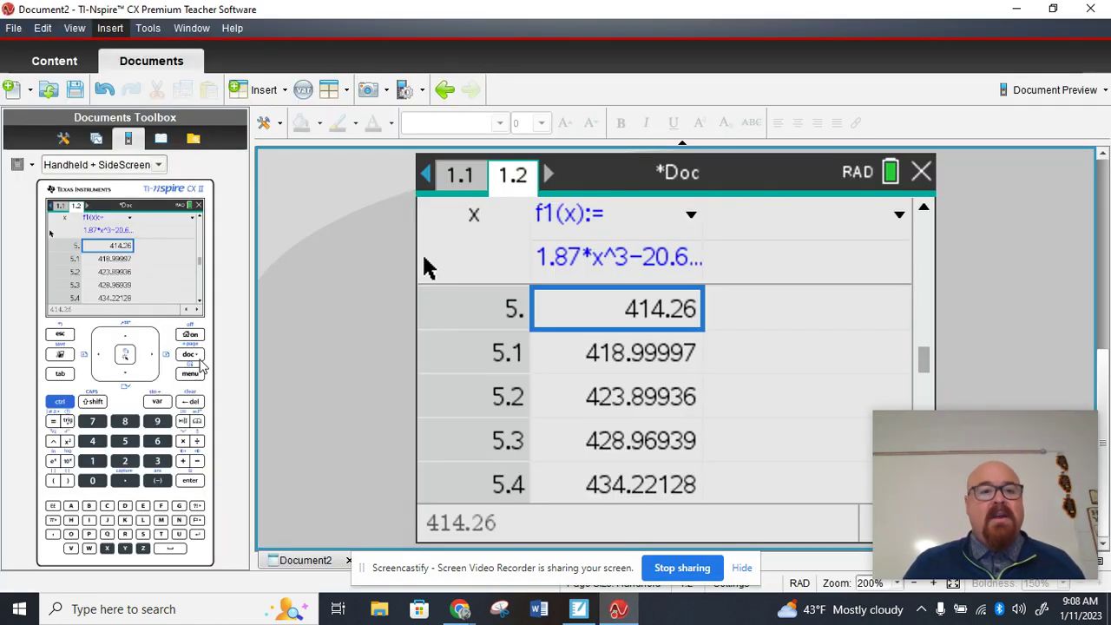
Step: Evaluate the fraction (418.99 − 414.26)/0.1 in the Scratchpad, getting 47.3
click(61, 355)
text(418)
key(BackSpace)
key(BackSpace)
key(BackSpace)
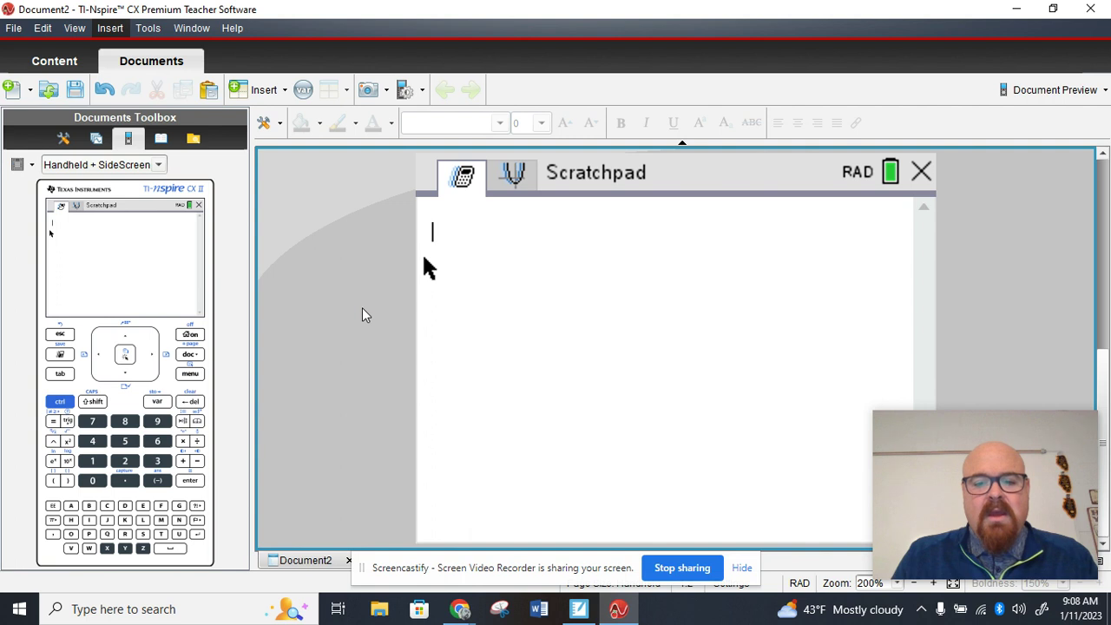
key(ctrl+slash)
text(418.99)
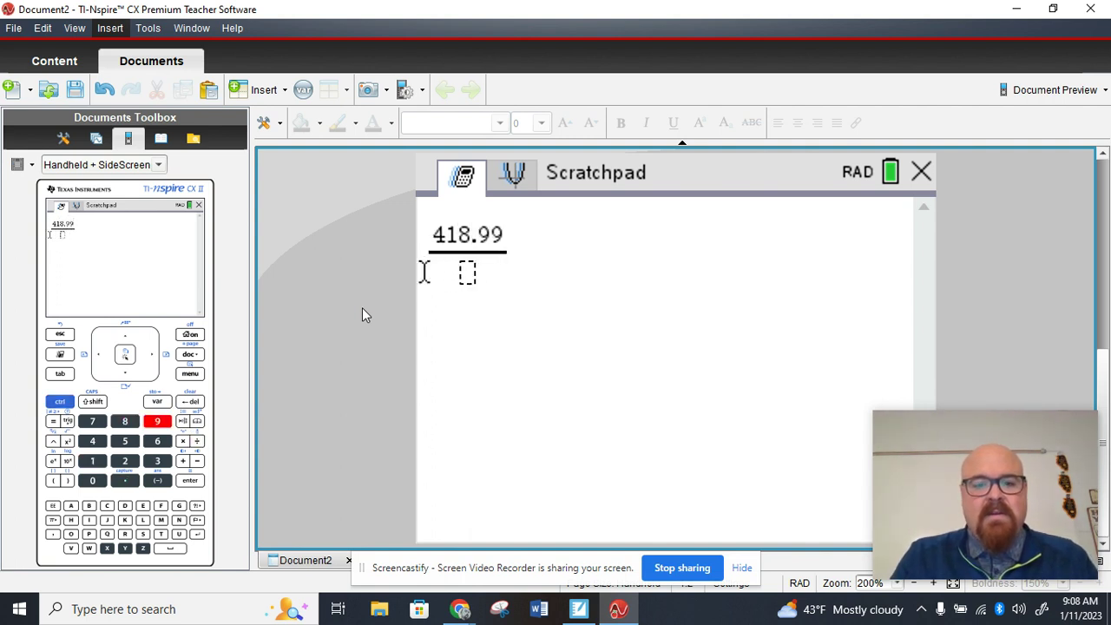
text(-414.26)
key(Down)
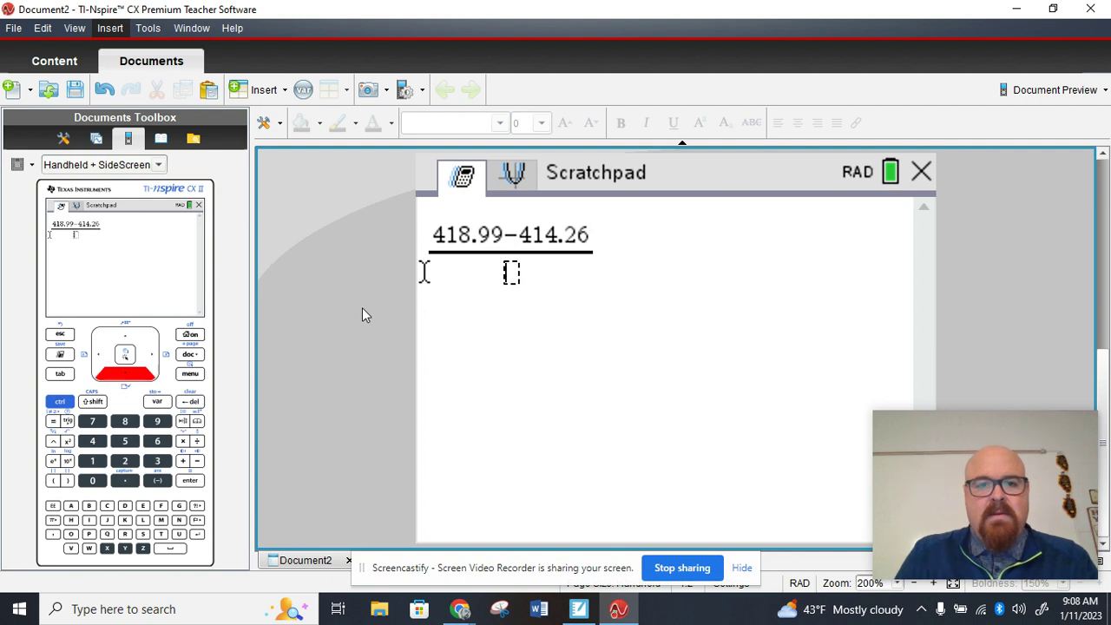
text(0.1)
key(Return)
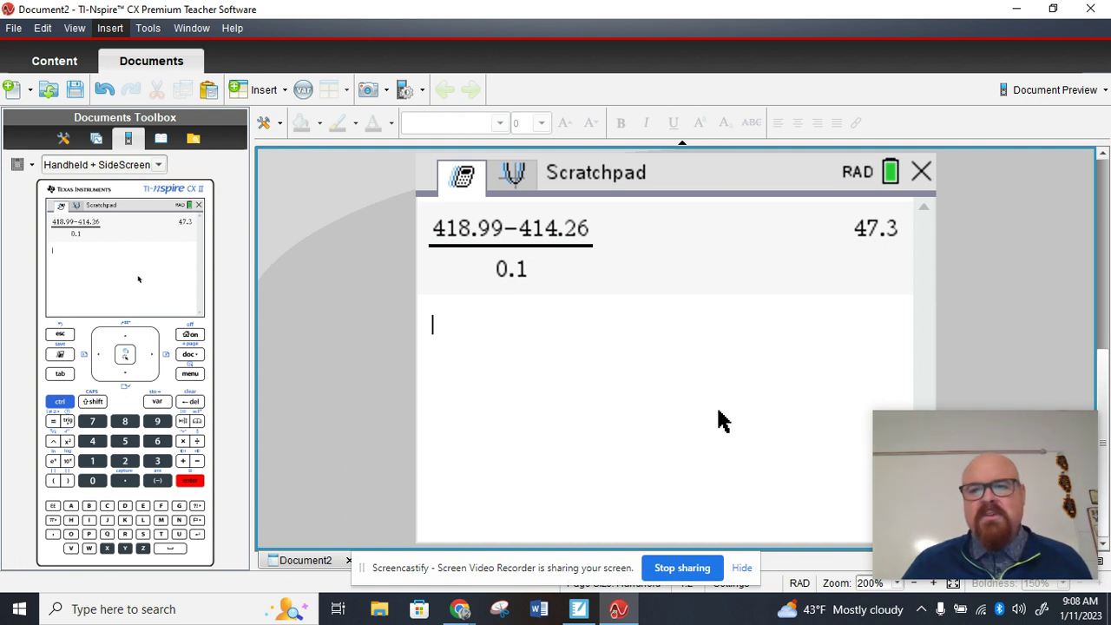
Step: Write 47.3 after the equals sign and underline the [5, 5.01] interval on the worksheet
click(579, 608)
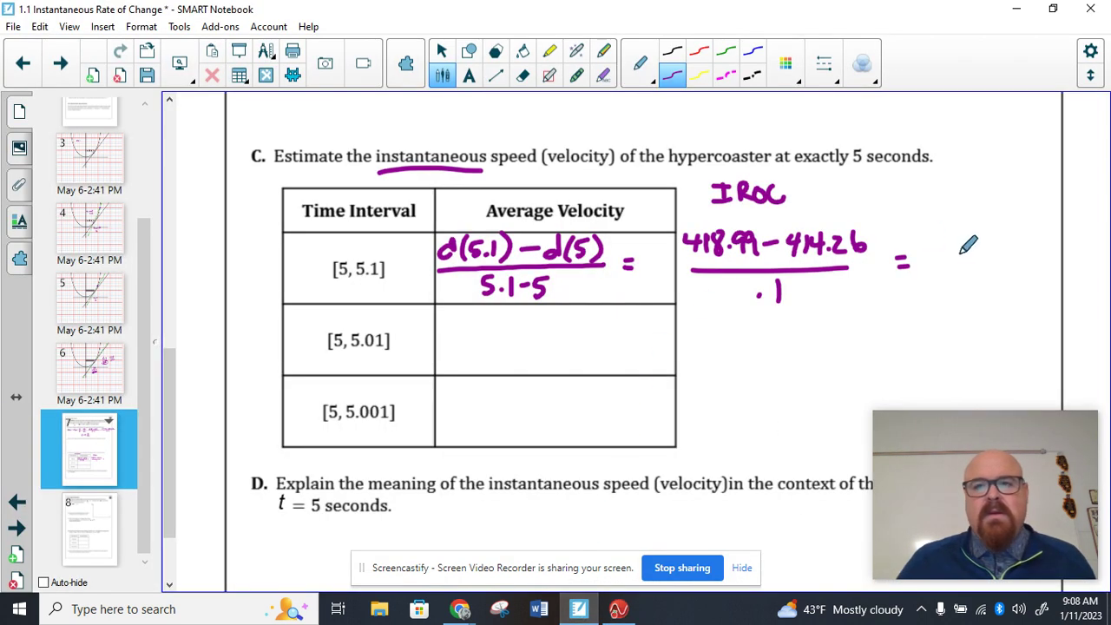
mouse_move(946, 261)
mouse_down()
mouse_move(983, 254)
mouse_move(983, 271)
mouse_move(1028, 243)
mouse_move(1008, 276)
mouse_move(1037, 280)
mouse_up()
drag(328, 351, 393, 344)
click(618, 609)
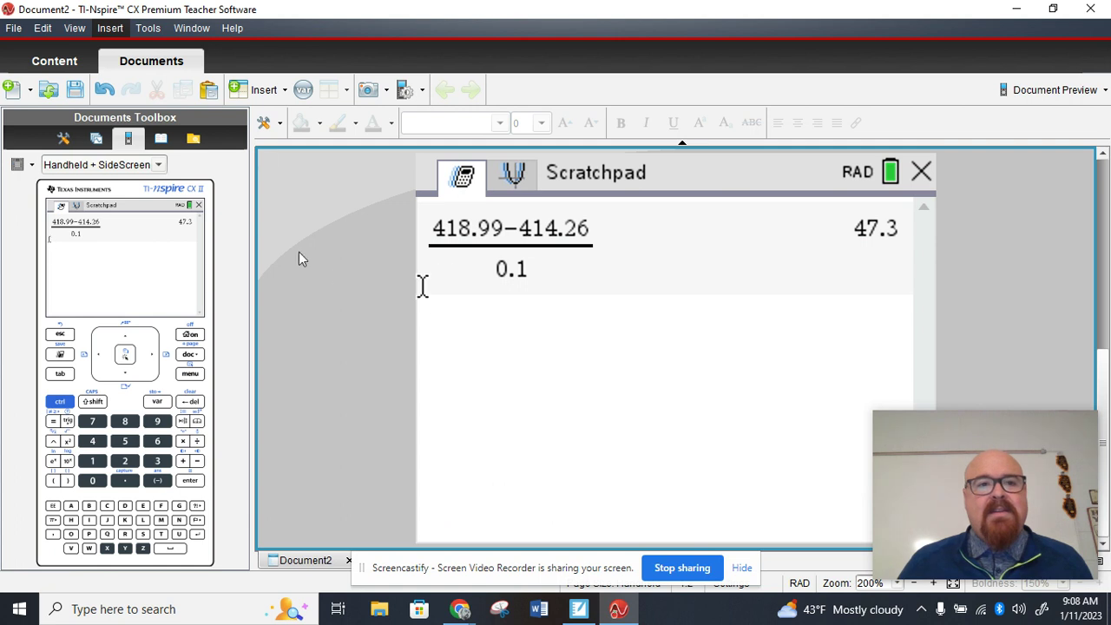
Step: Set the f1(x) table to start at x = 5 with a step of 0.01
click(197, 338)
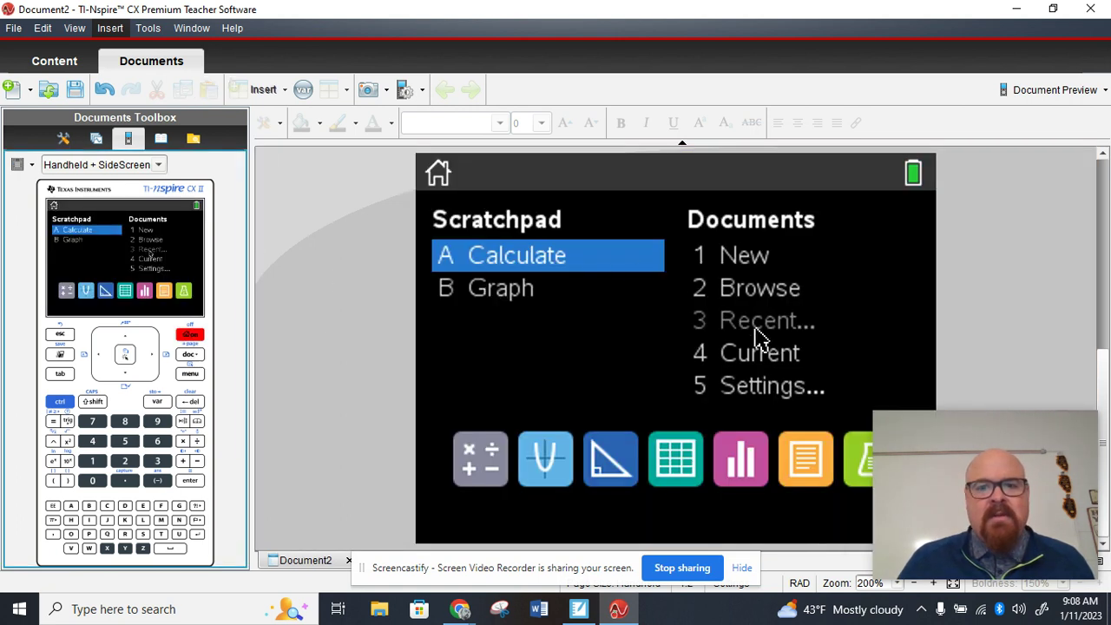
click(753, 358)
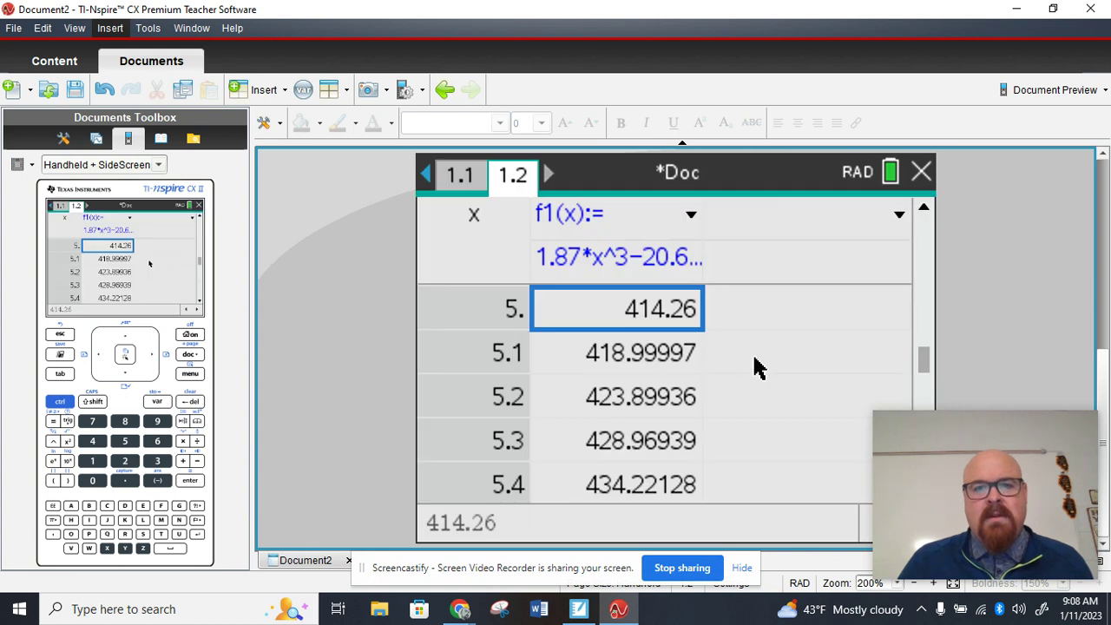
click(190, 373)
click(552, 213)
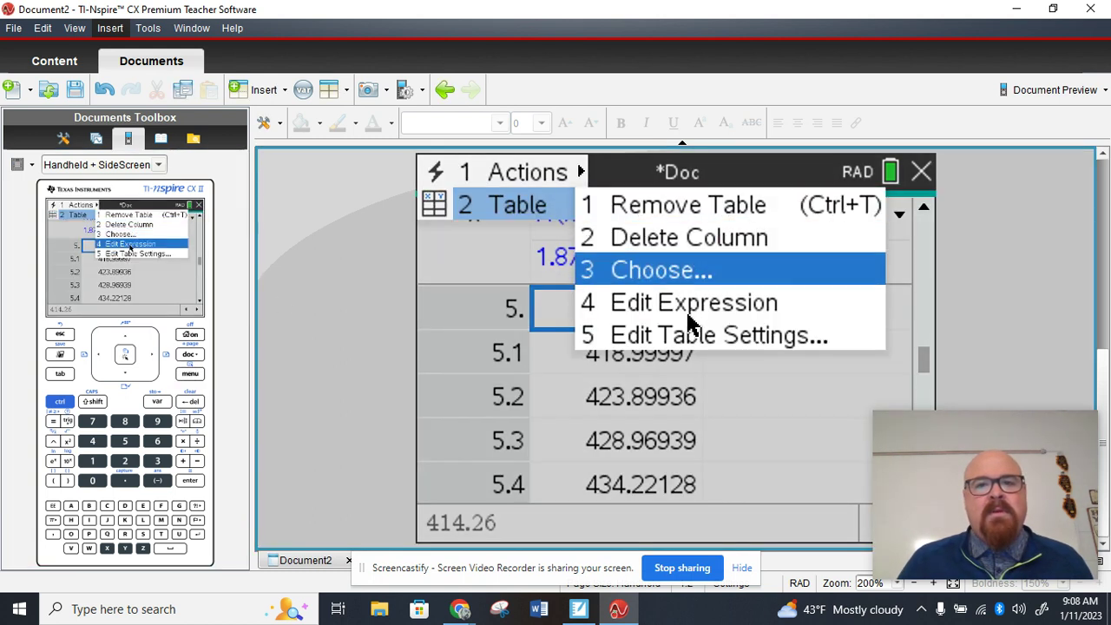
click(686, 345)
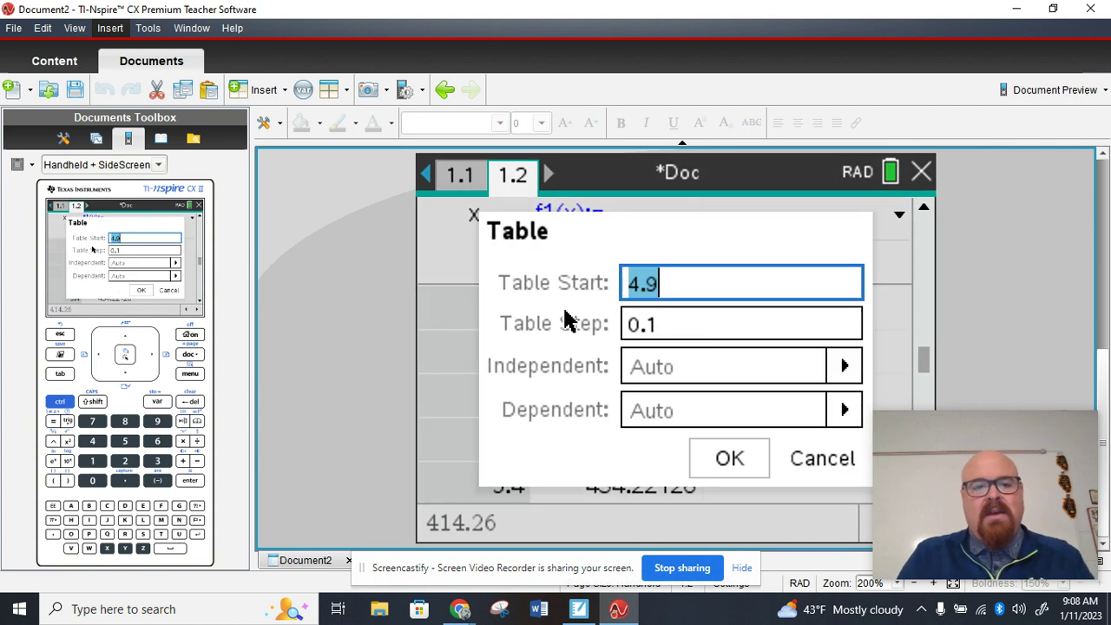
text(5)
key(Tab)
text(0.01)
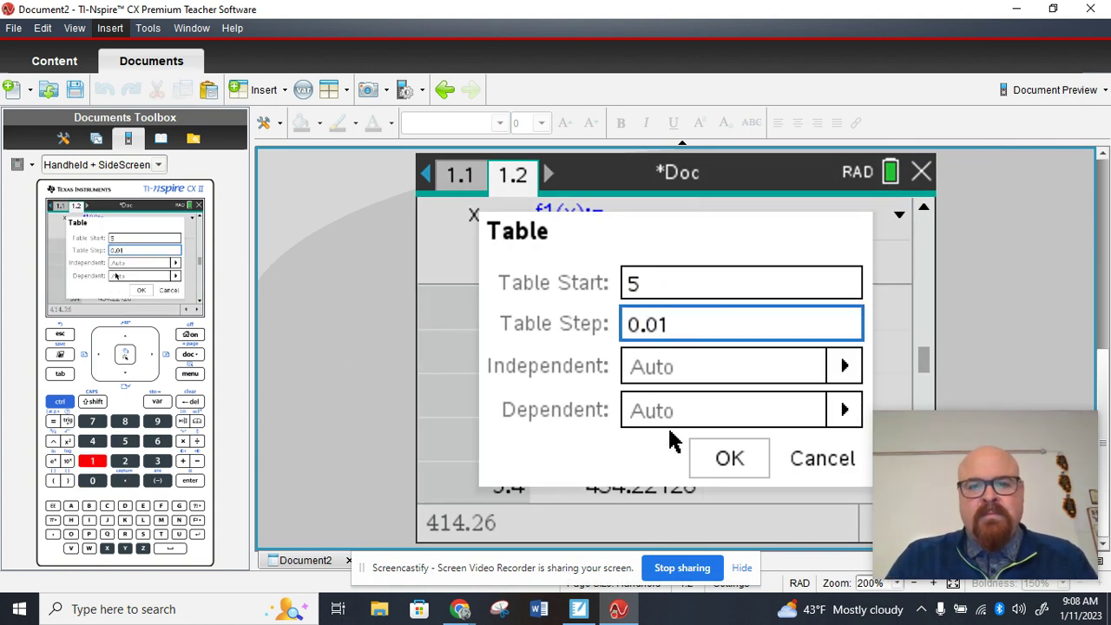
click(700, 458)
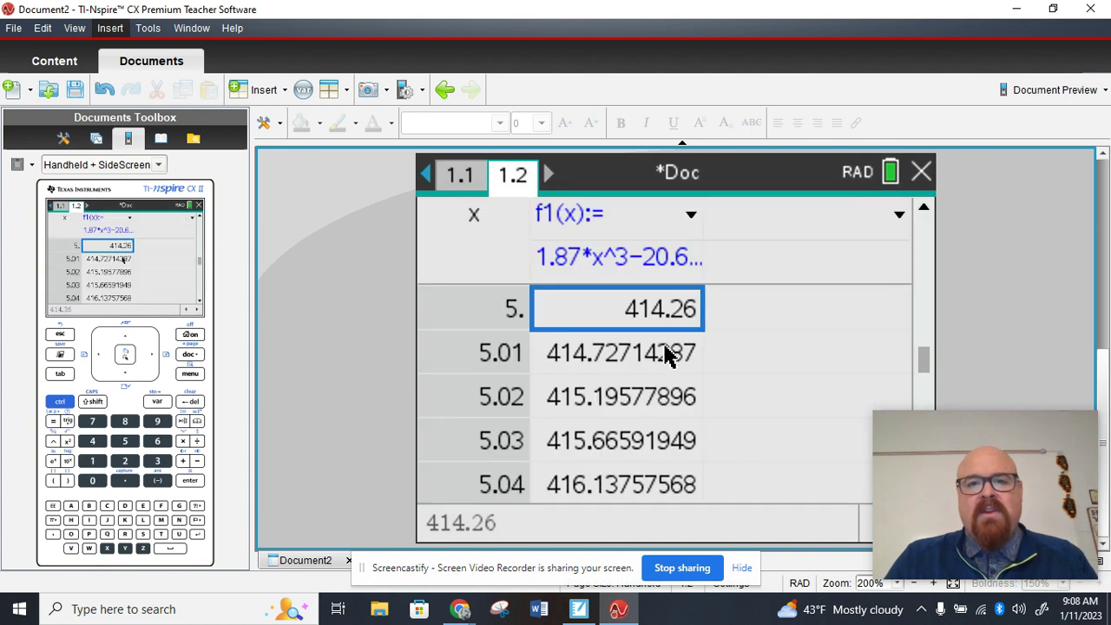